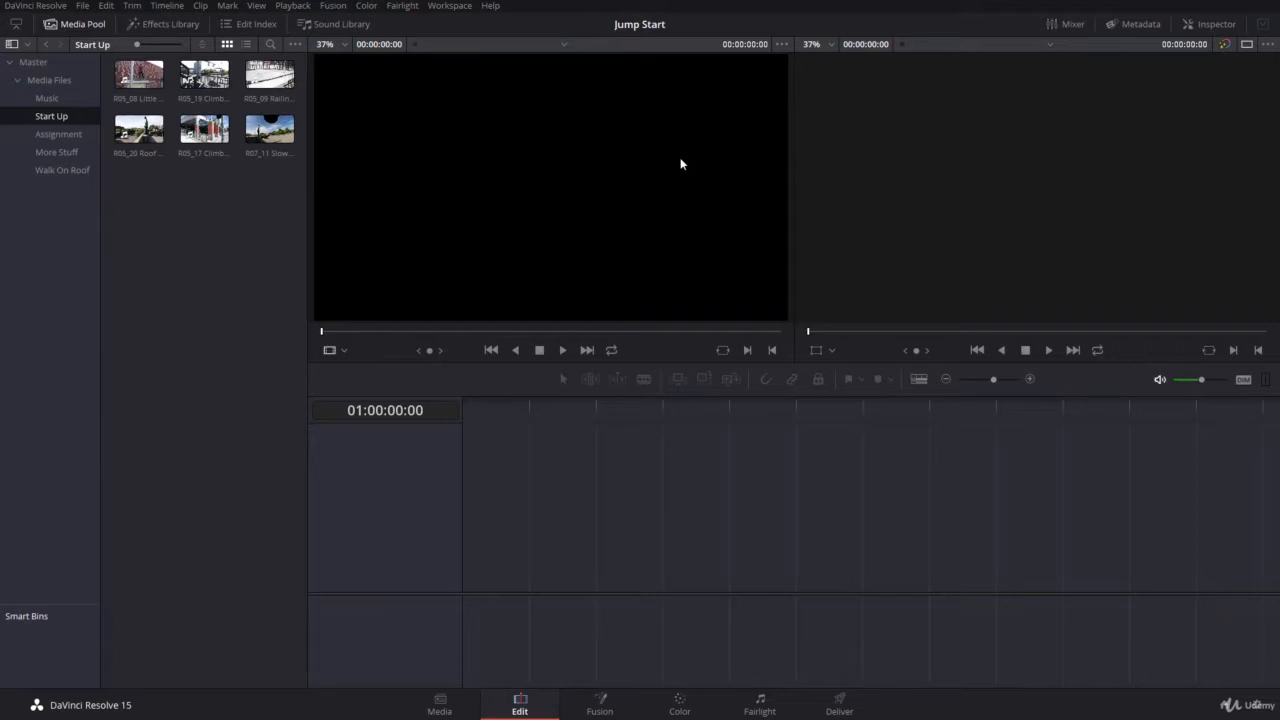
pyautogui.click(204, 129)
pyautogui.click(39, 116)
pyautogui.click(79, 23)
pyautogui.click(78, 24)
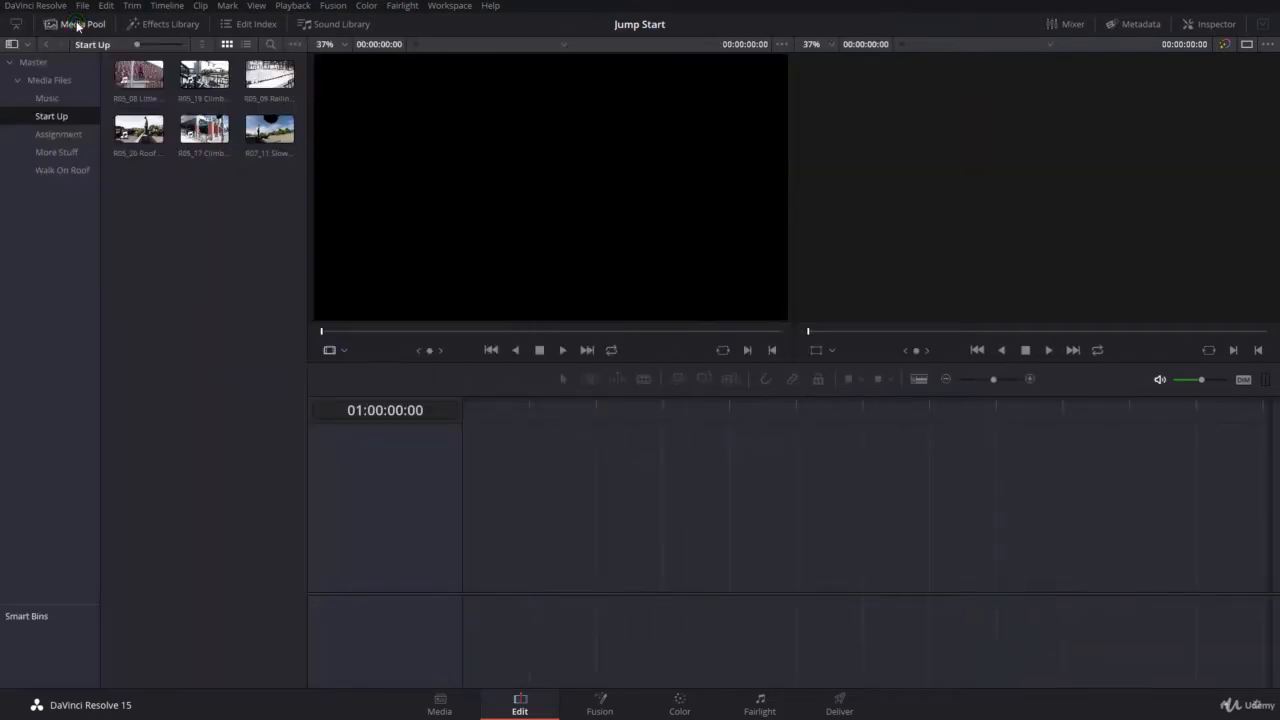
# Step: Reduce the media pool to half height so the timeline spans the full width, and hide the bin list
pyautogui.click(17, 24)
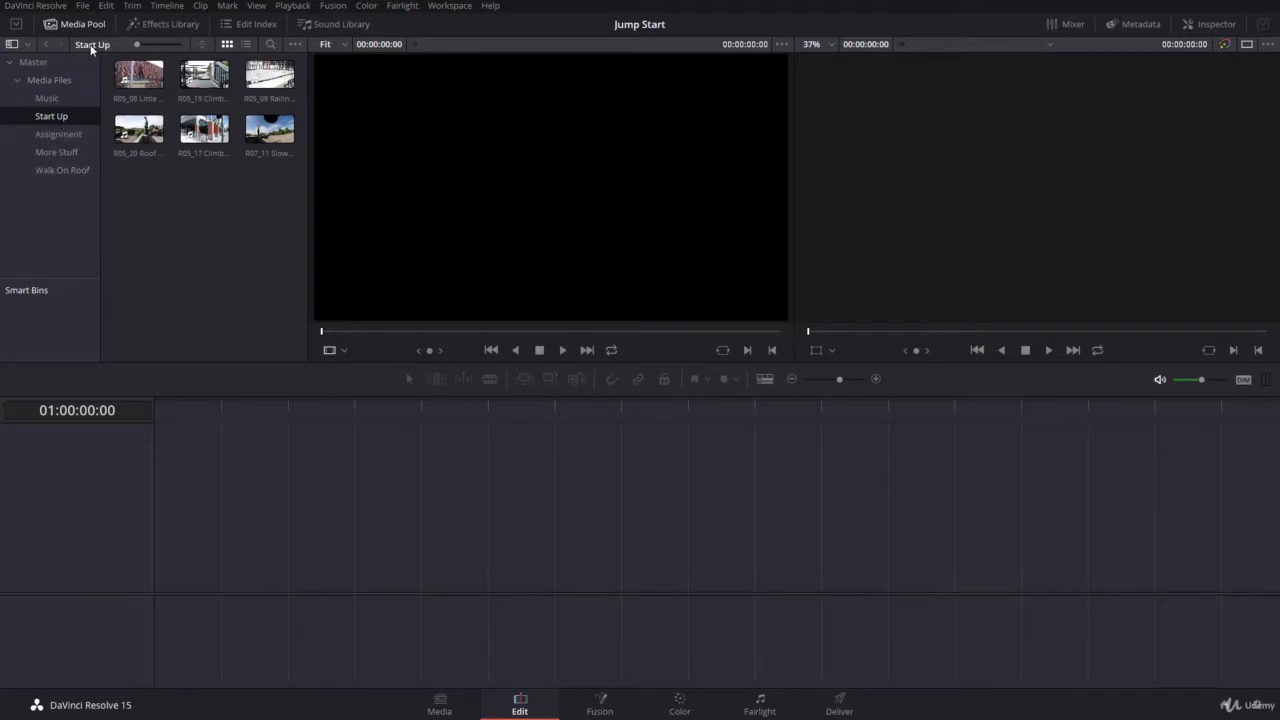
pyautogui.click(11, 48)
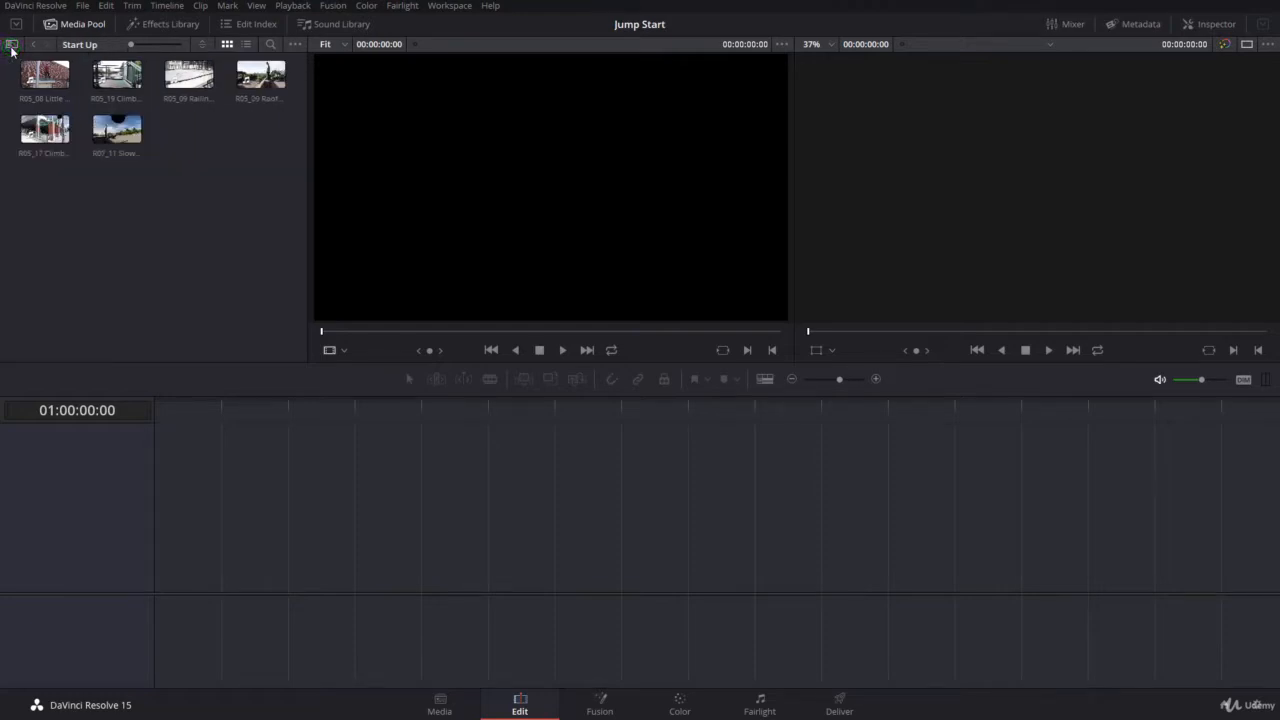
pyautogui.click(11, 47)
pyautogui.click(11, 47)
# Step: Enlarge the clip thumbnails in the Start Up bin to two columns and sort the clips by File Name
pyautogui.moveTo(131, 45); pyautogui.dragTo(149, 51)
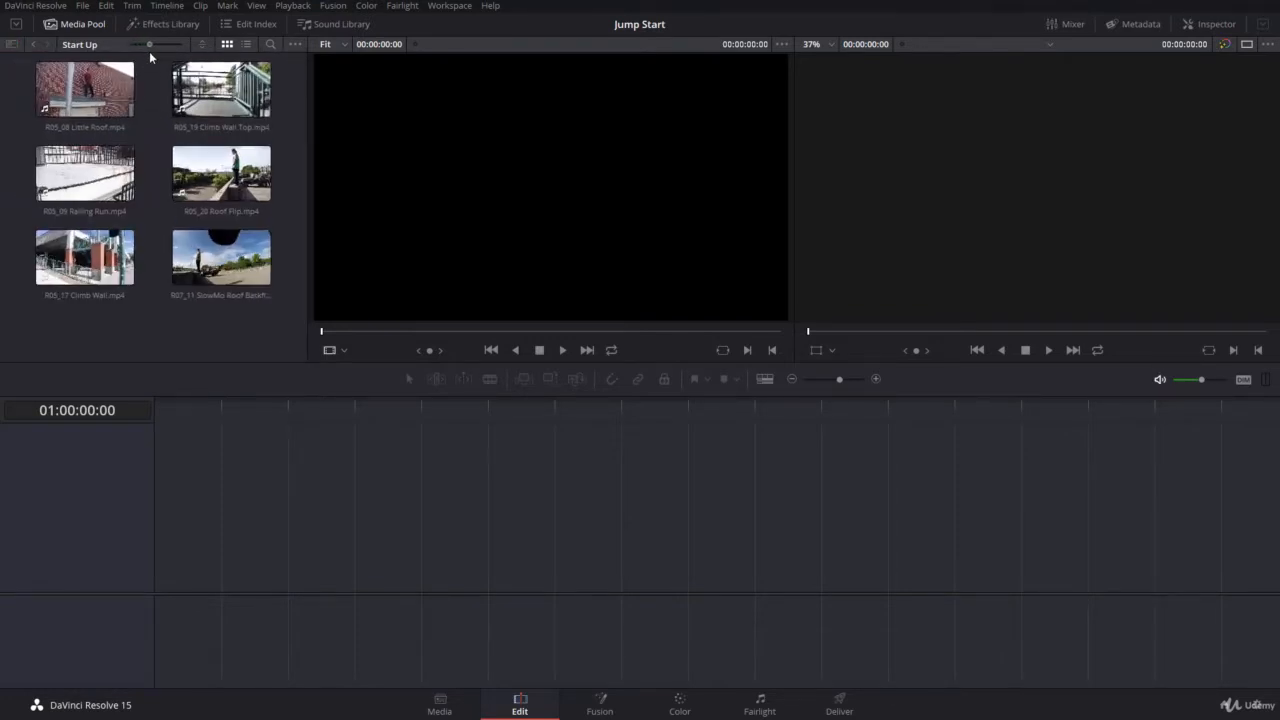
pyautogui.click(203, 45)
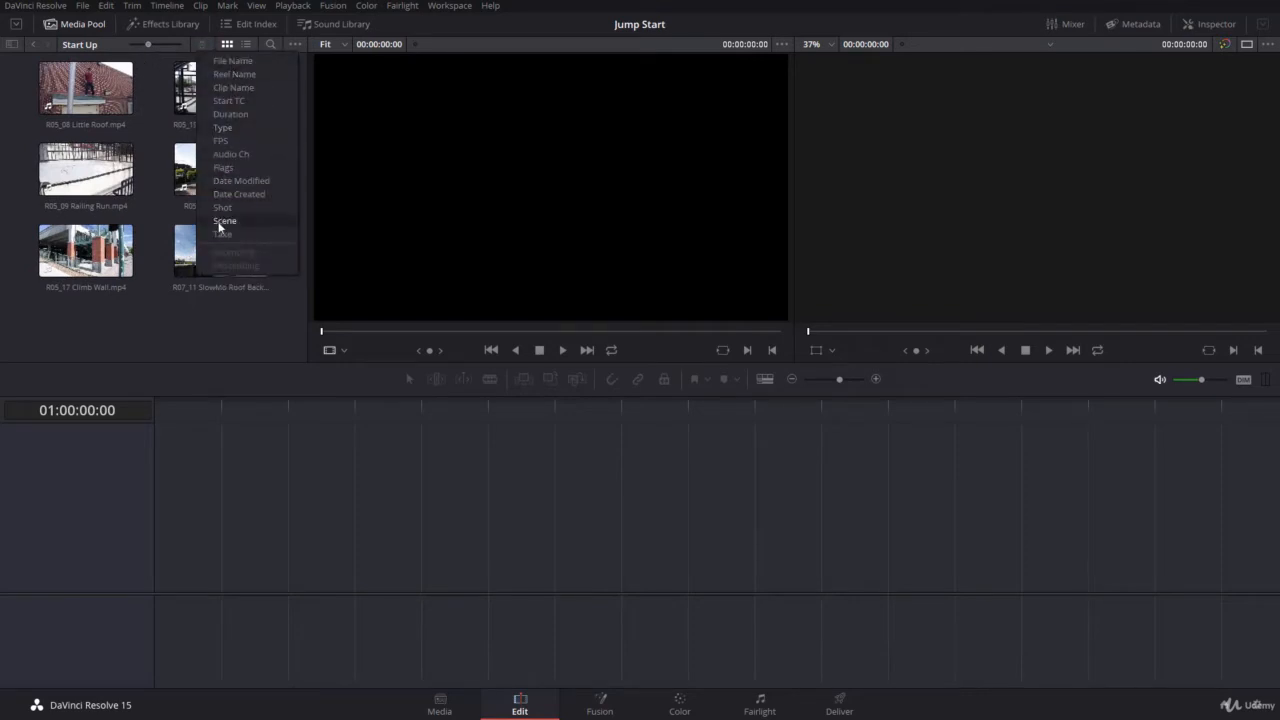
pyautogui.click(233, 62)
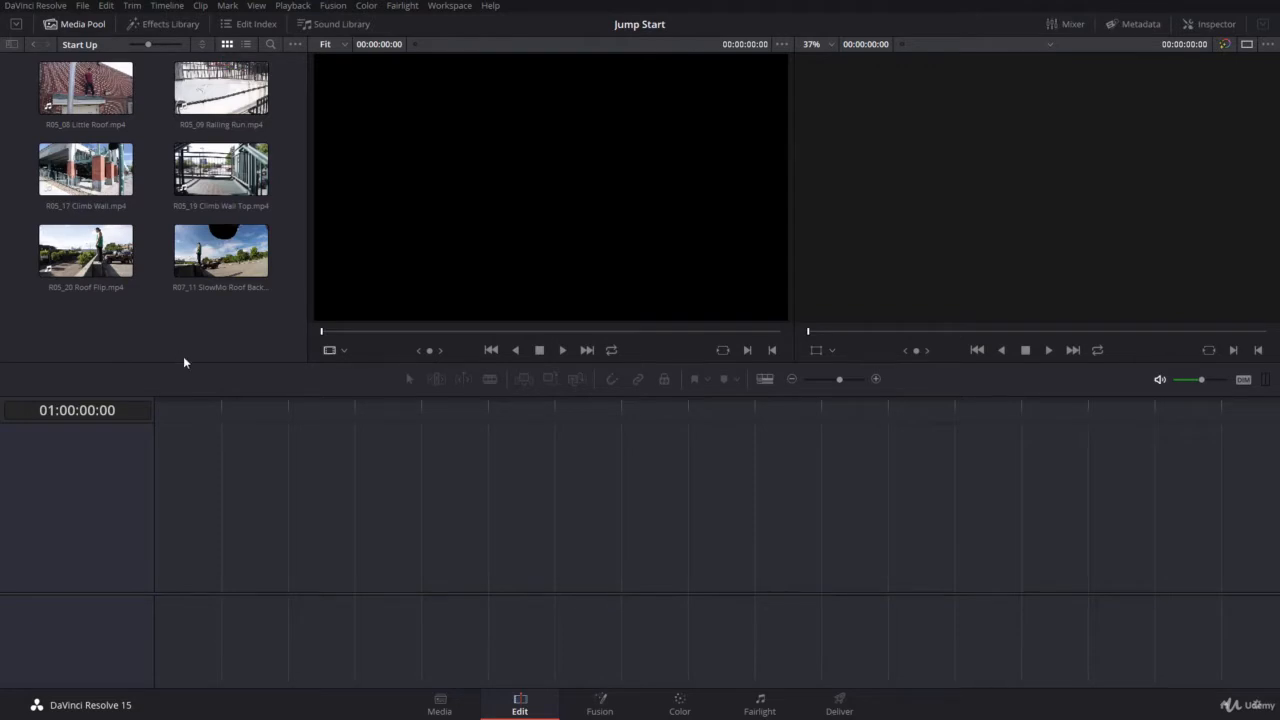
# Step: Skim the Little Roof and Railing Run thumbnails and check the source viewer's Live Media Preview option
pyautogui.click(45, 87)
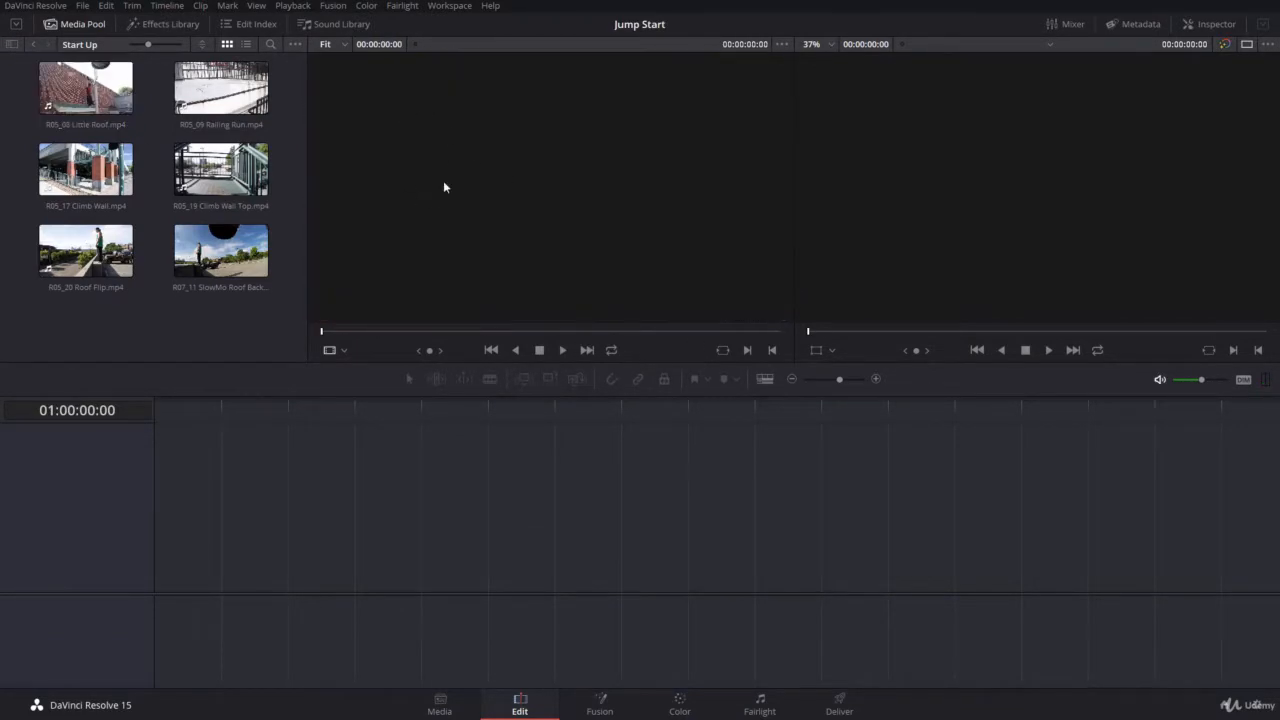
pyautogui.click(88, 108)
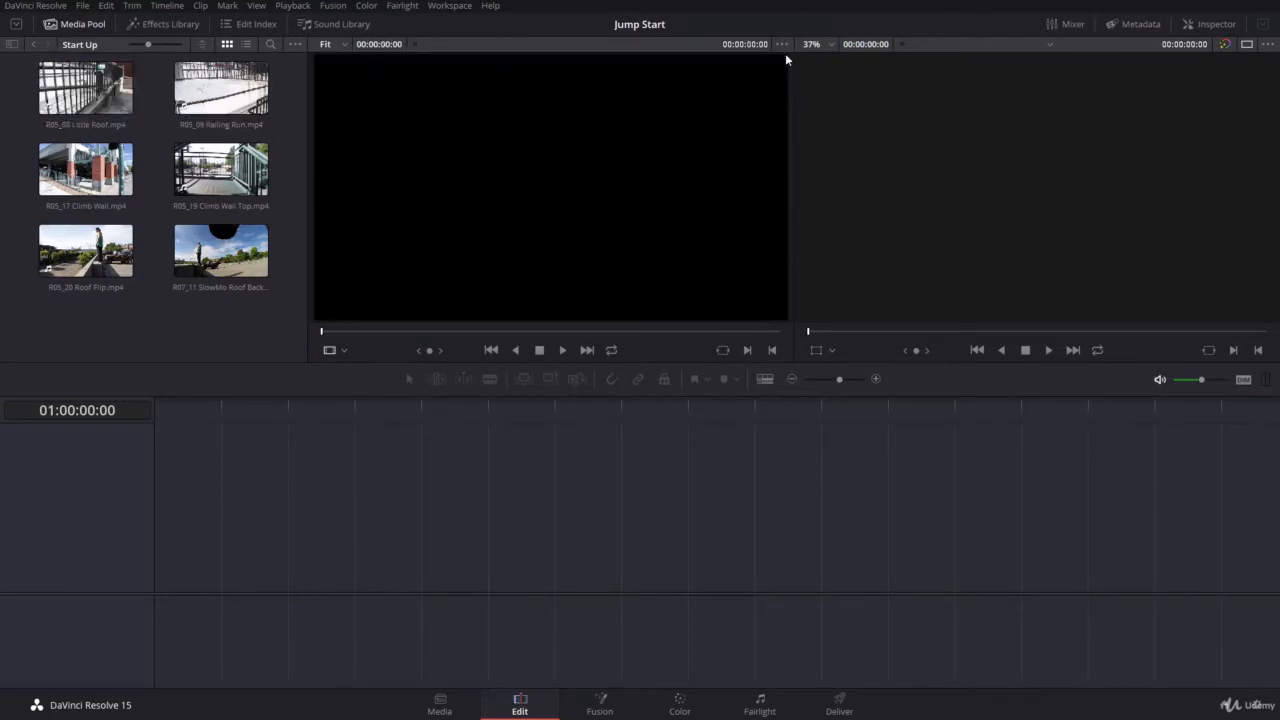
pyautogui.click(783, 44)
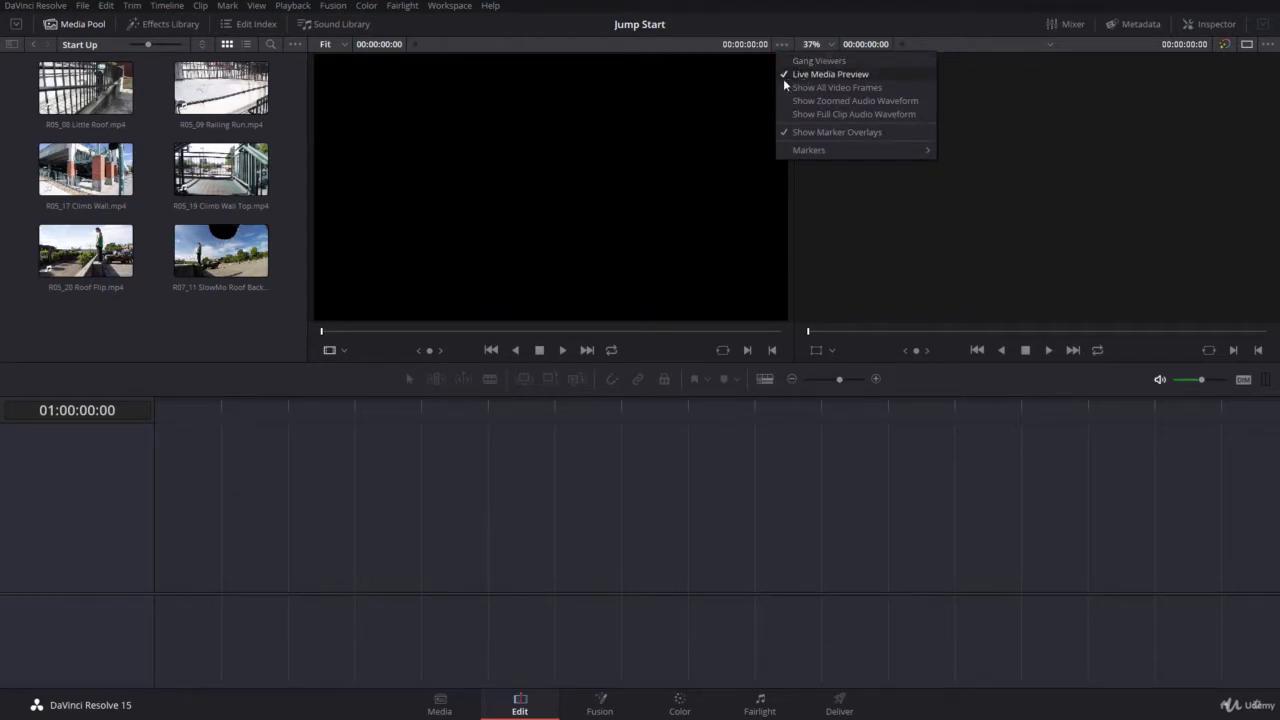
pyautogui.click(198, 104)
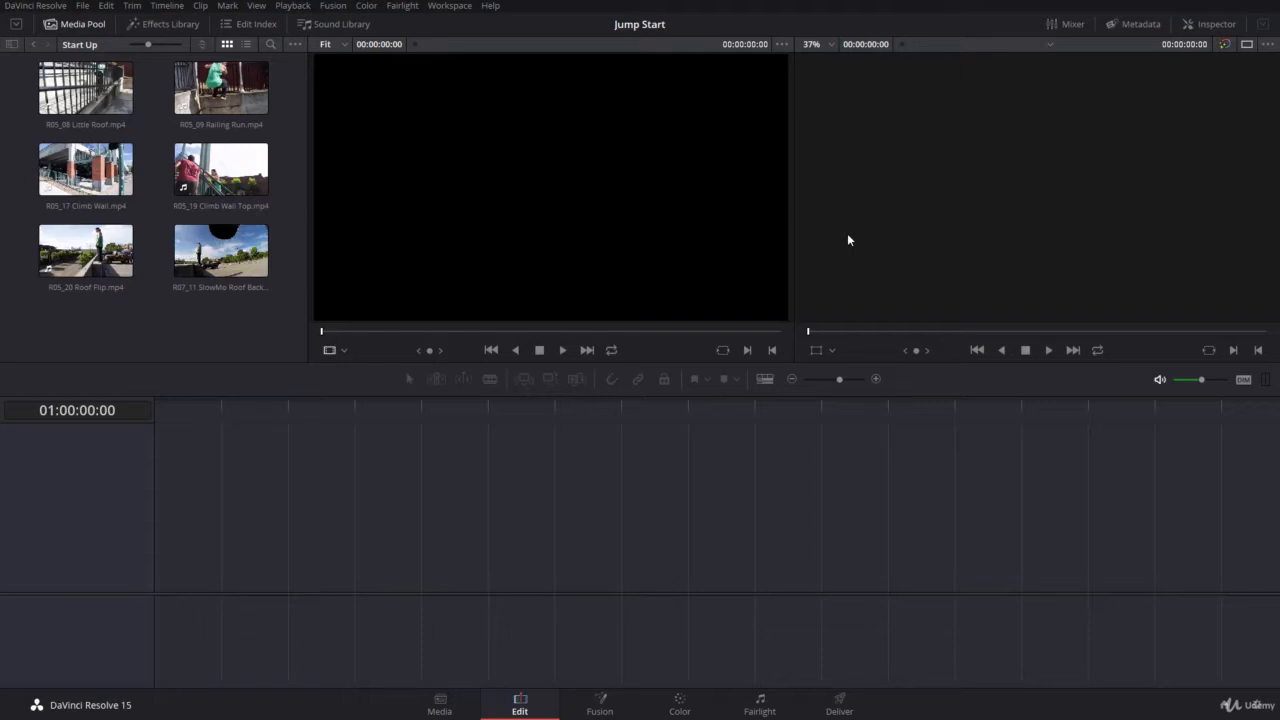
# Step: Create a new empty timeline named First Movie with one video track and one stereo audio track
pyautogui.click(78, 6)
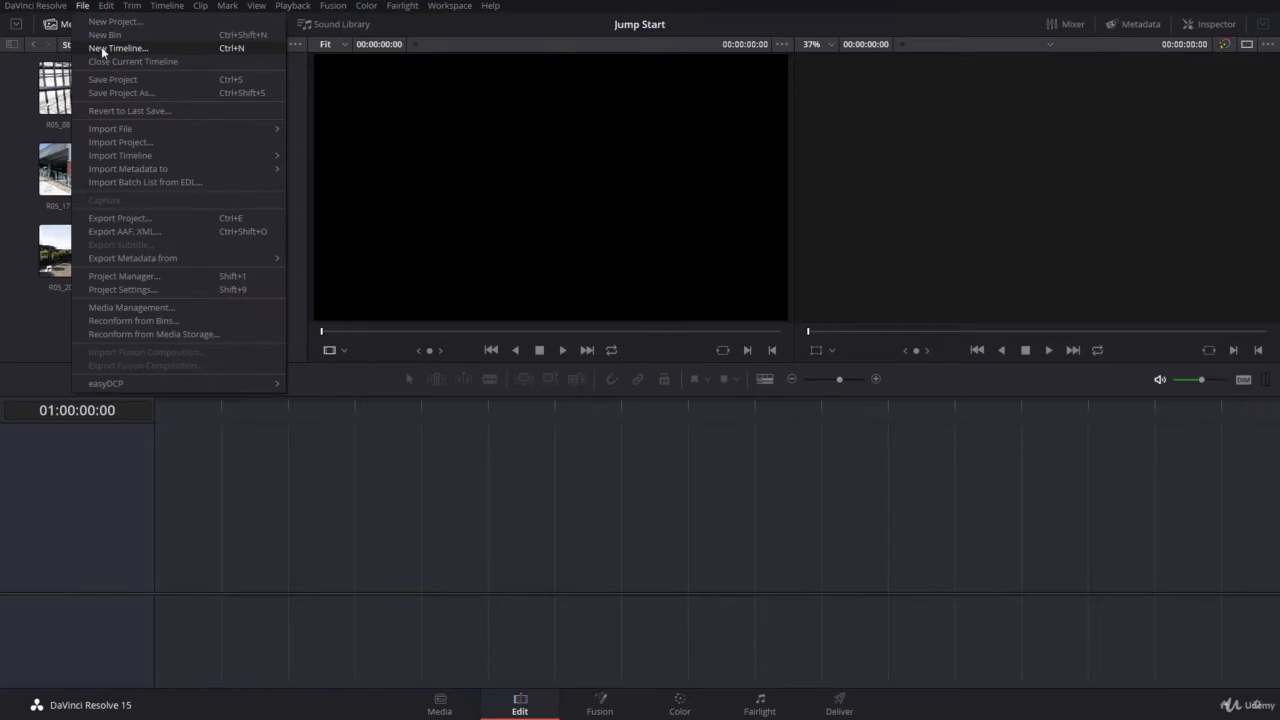
pyautogui.click(237, 50)
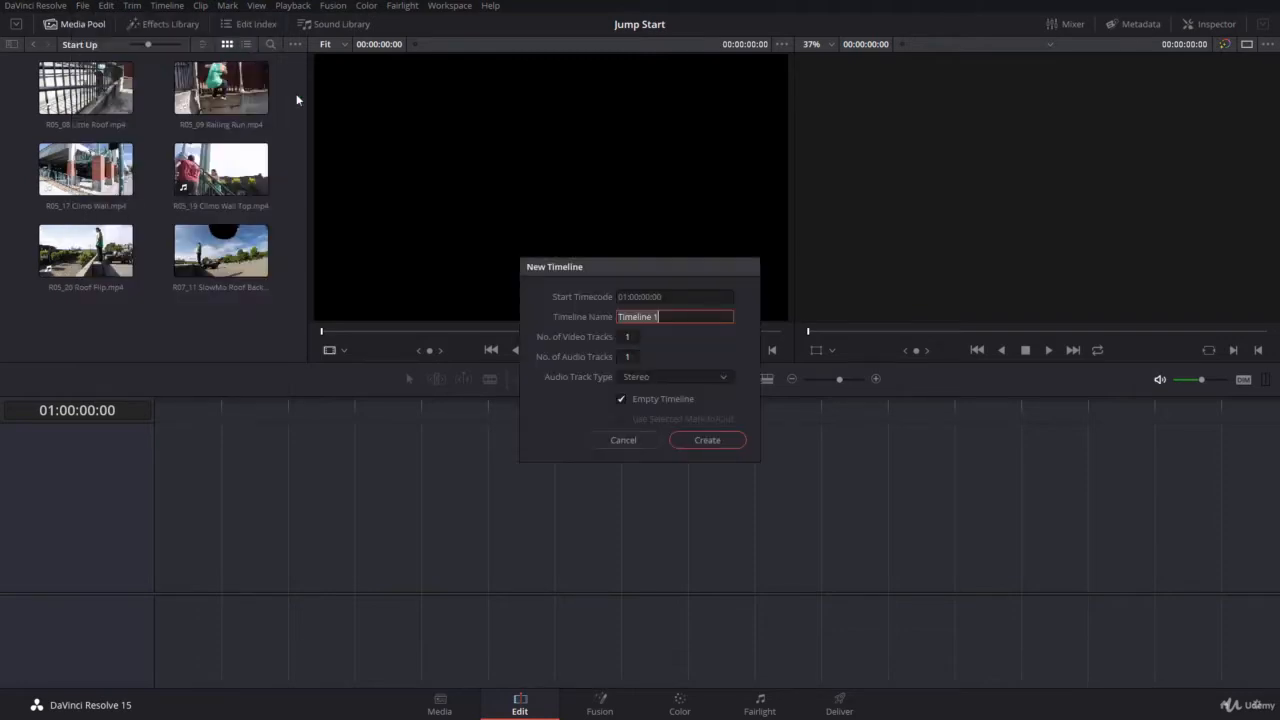
pyautogui.moveTo(598, 268); pyautogui.dragTo(571, 180)
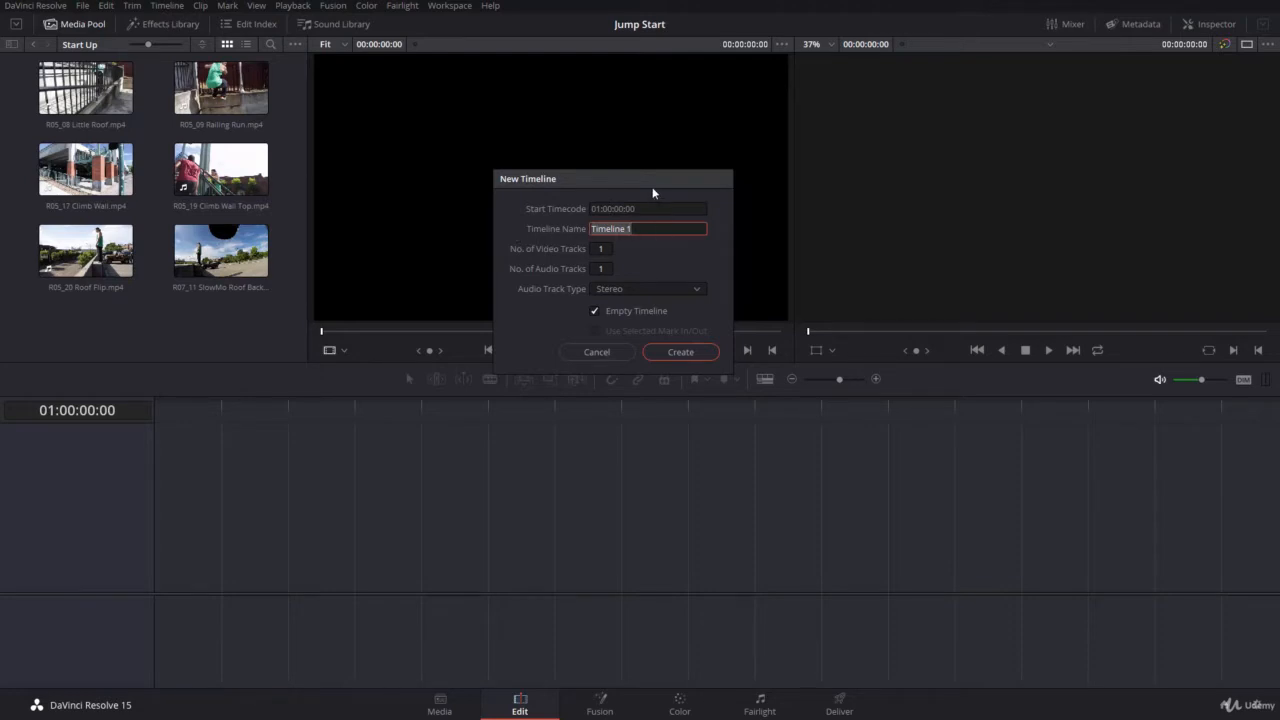
pyautogui.write('First Movie')
pyautogui.click(708, 351)
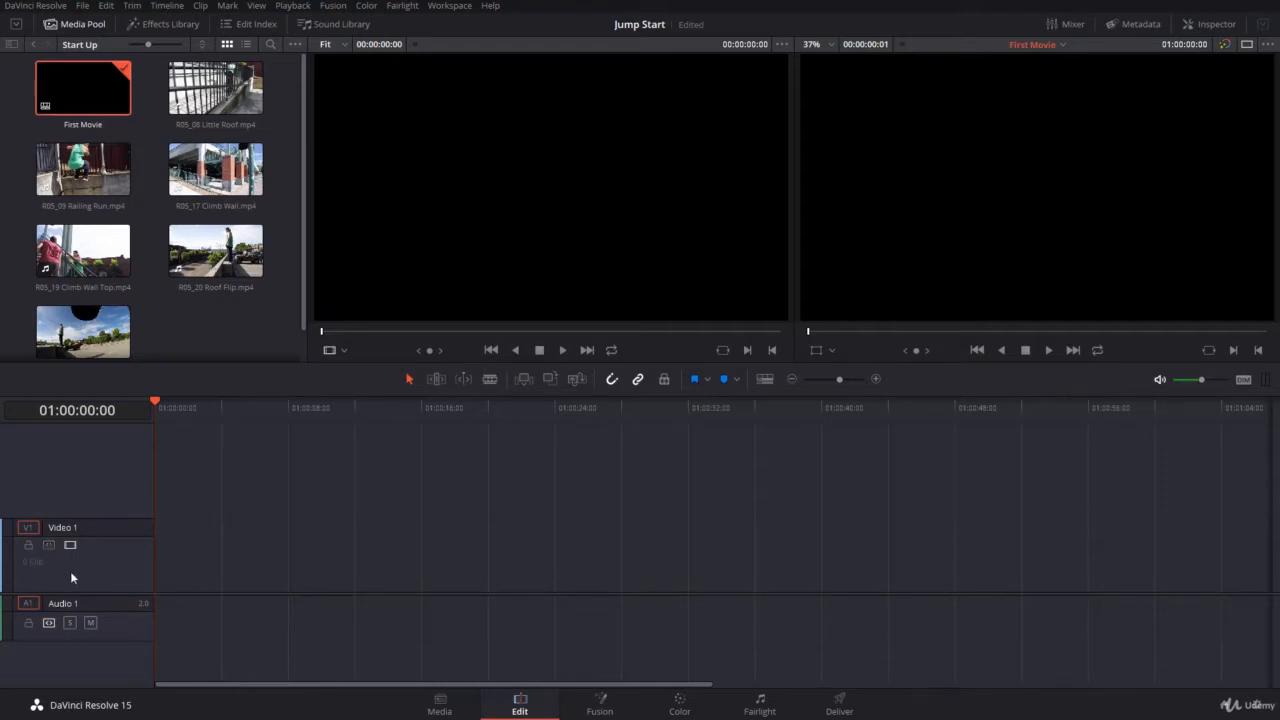
# Step: Turn on the auto track selector for Video 1 and keep timeline snapping and linked selection enabled
pyautogui.click(48, 545)
pyautogui.click(612, 380)
pyautogui.click(613, 378)
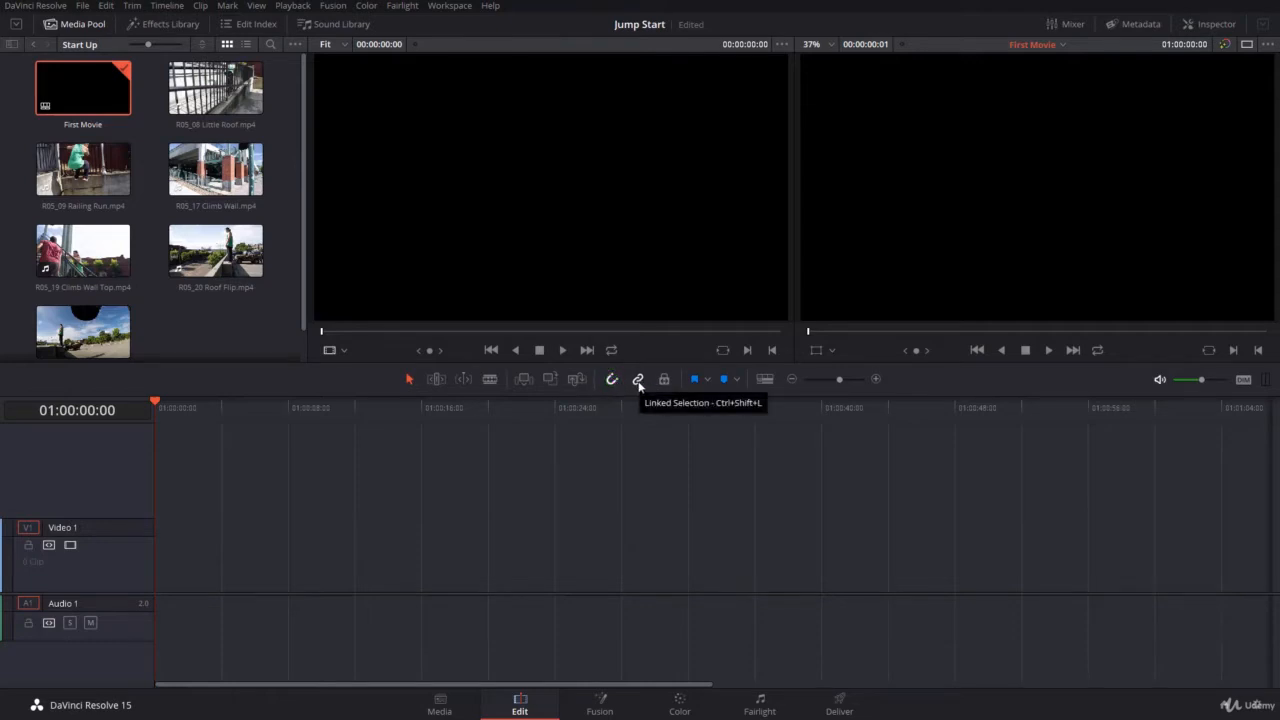
pyautogui.click(639, 381)
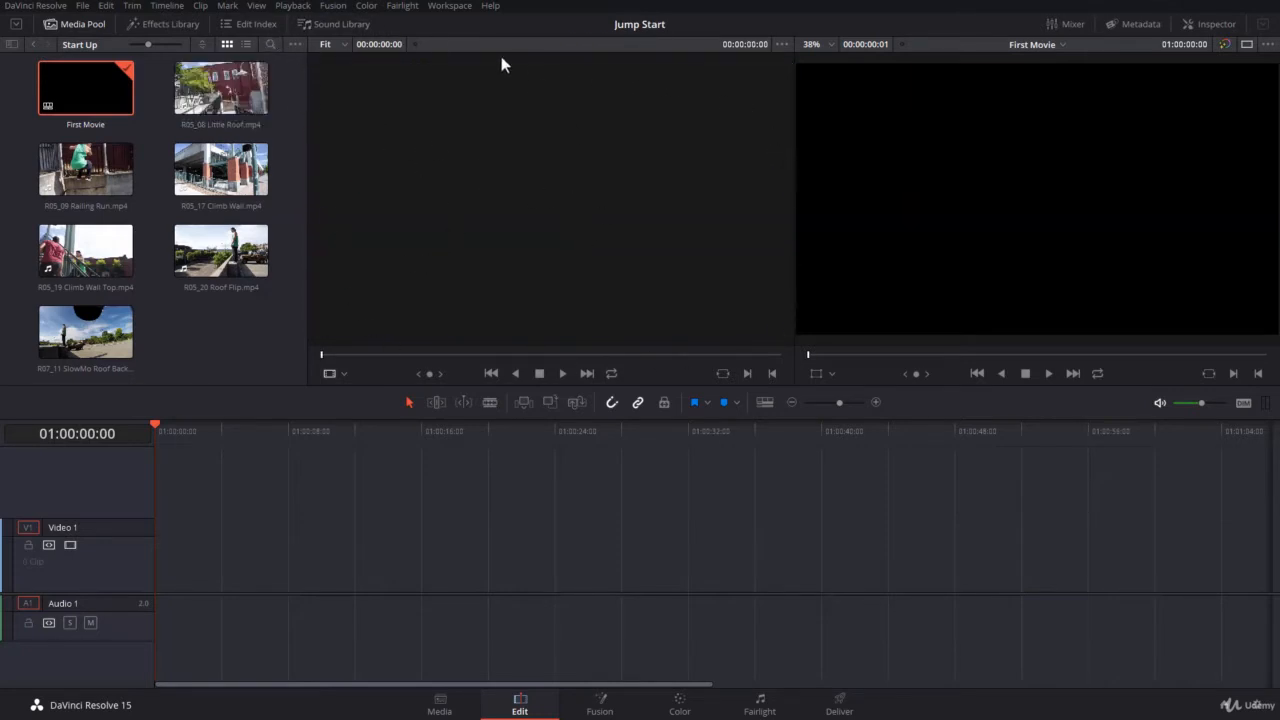
# Step: Load R05_08 Little Roof.mp4 into the source viewer and scrub back to about 00:00:09:24
pyautogui.click(196, 106)
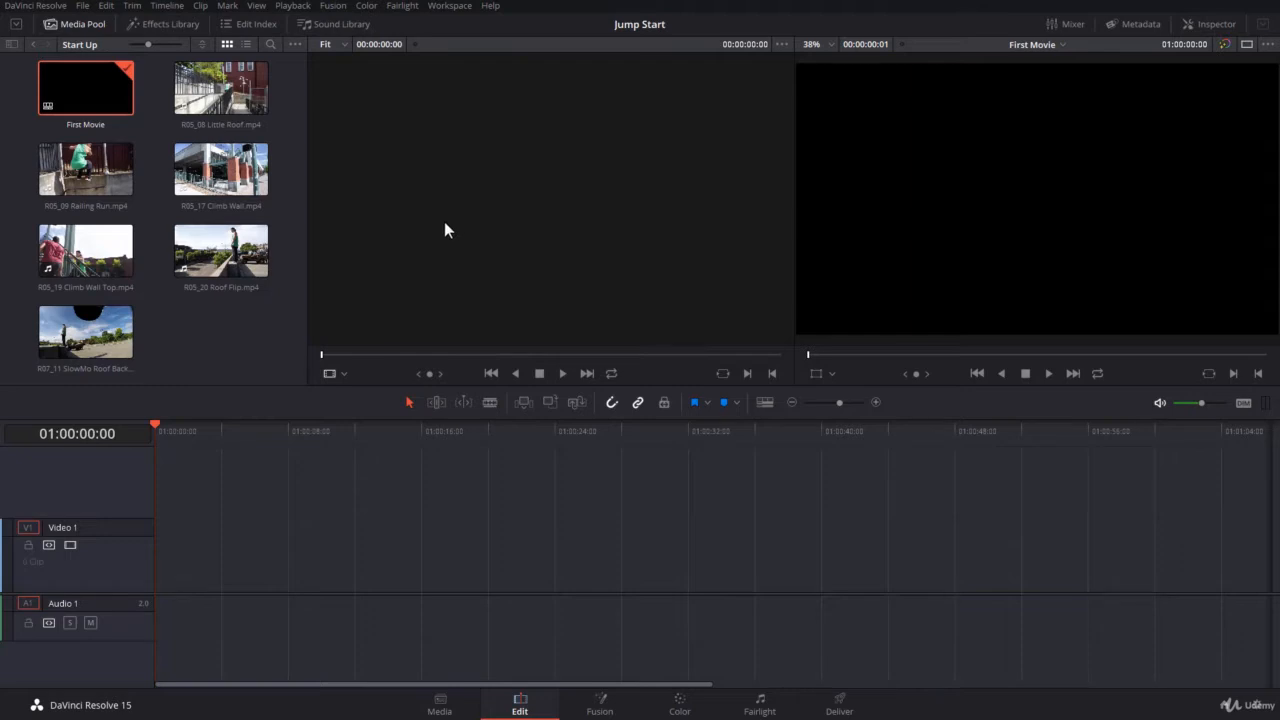
pyautogui.click(237, 85)
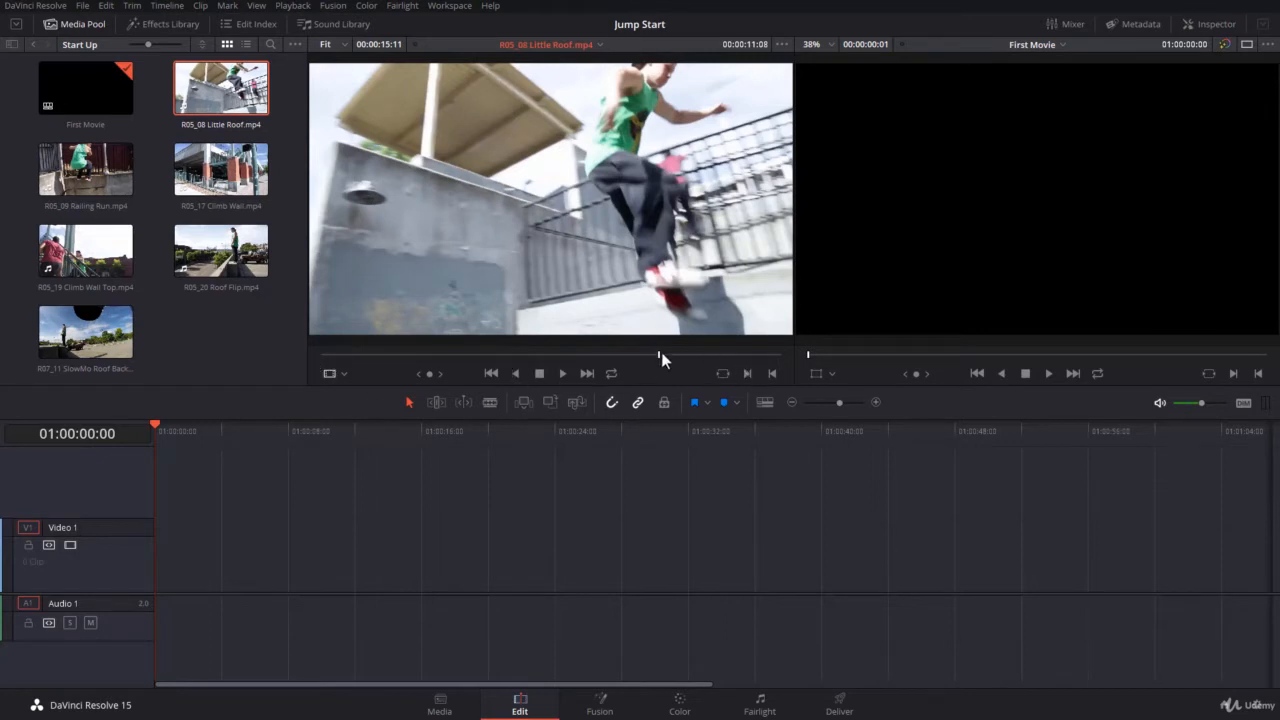
pyautogui.moveTo(663, 356); pyautogui.dragTo(618, 361)
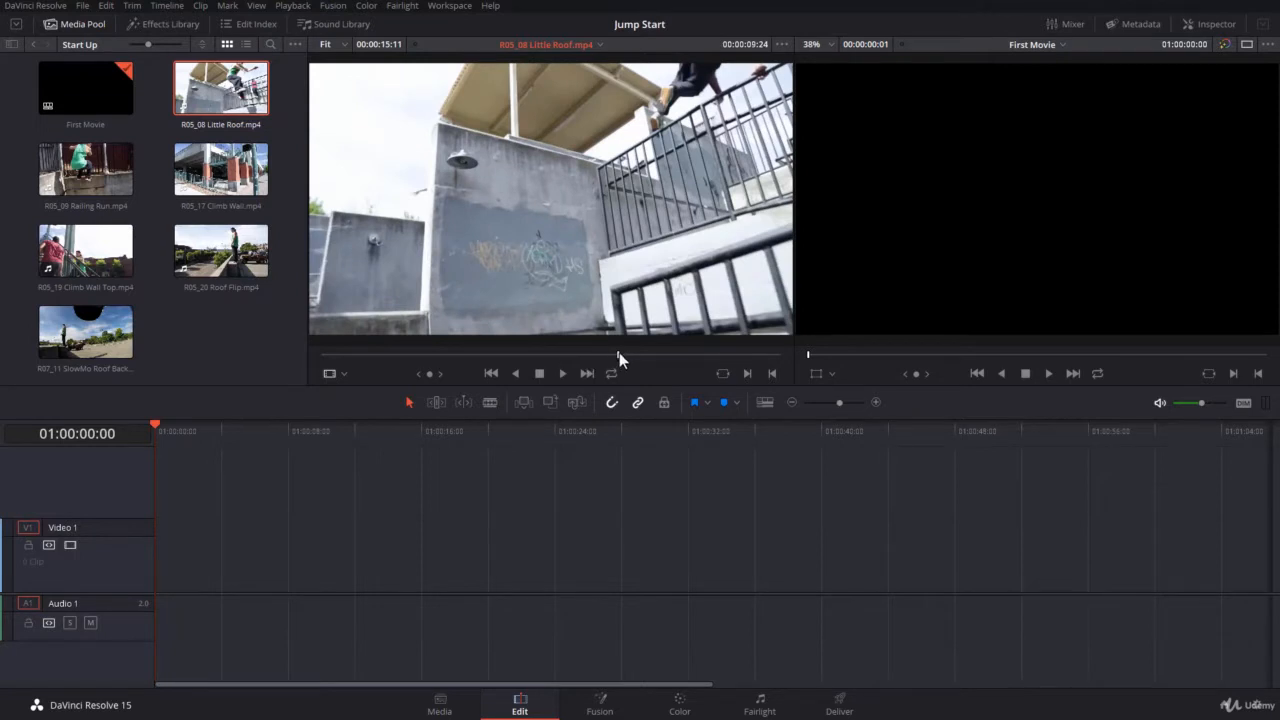
pyautogui.moveTo(430, 374)
pyautogui.mouseDown()
pyautogui.moveTo(377, 374)
pyautogui.moveTo(432, 374)
pyautogui.mouseUp()
# Step: Preview the Little Roof clip by playing it forward and in reverse, jumping to its start and end, and stopping playback
pyautogui.click(563, 373)
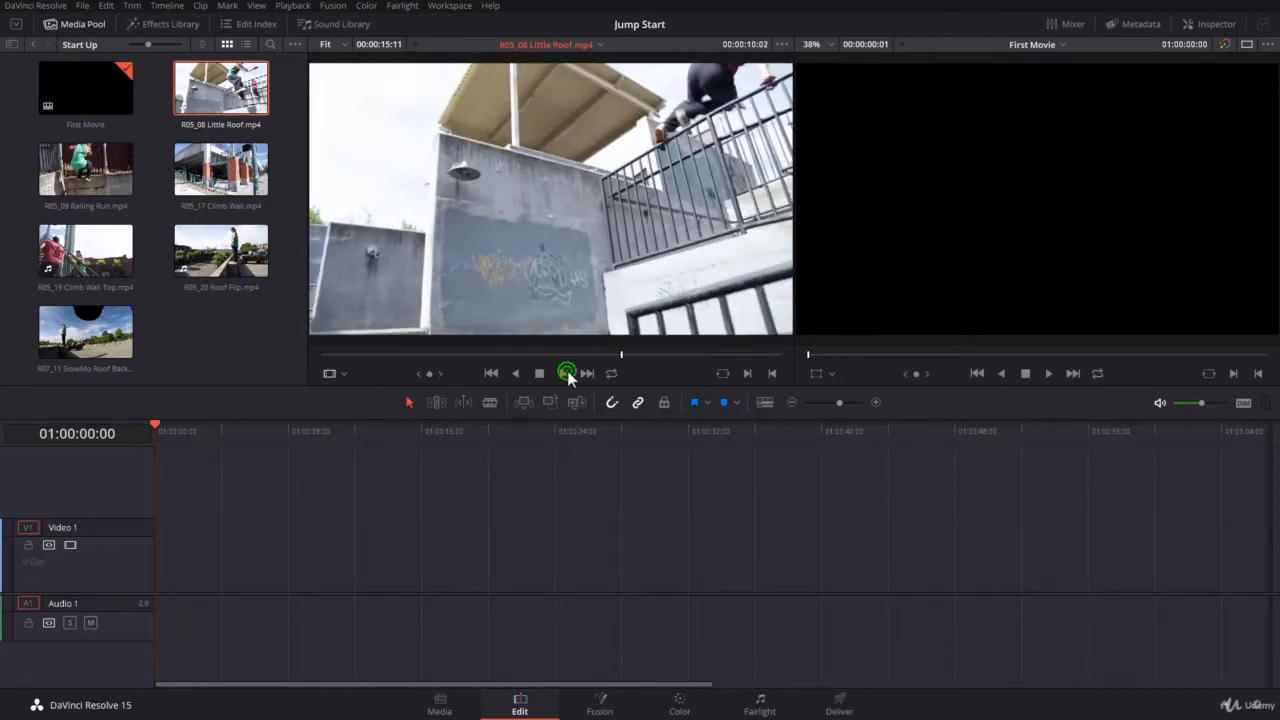
pyautogui.click(516, 373)
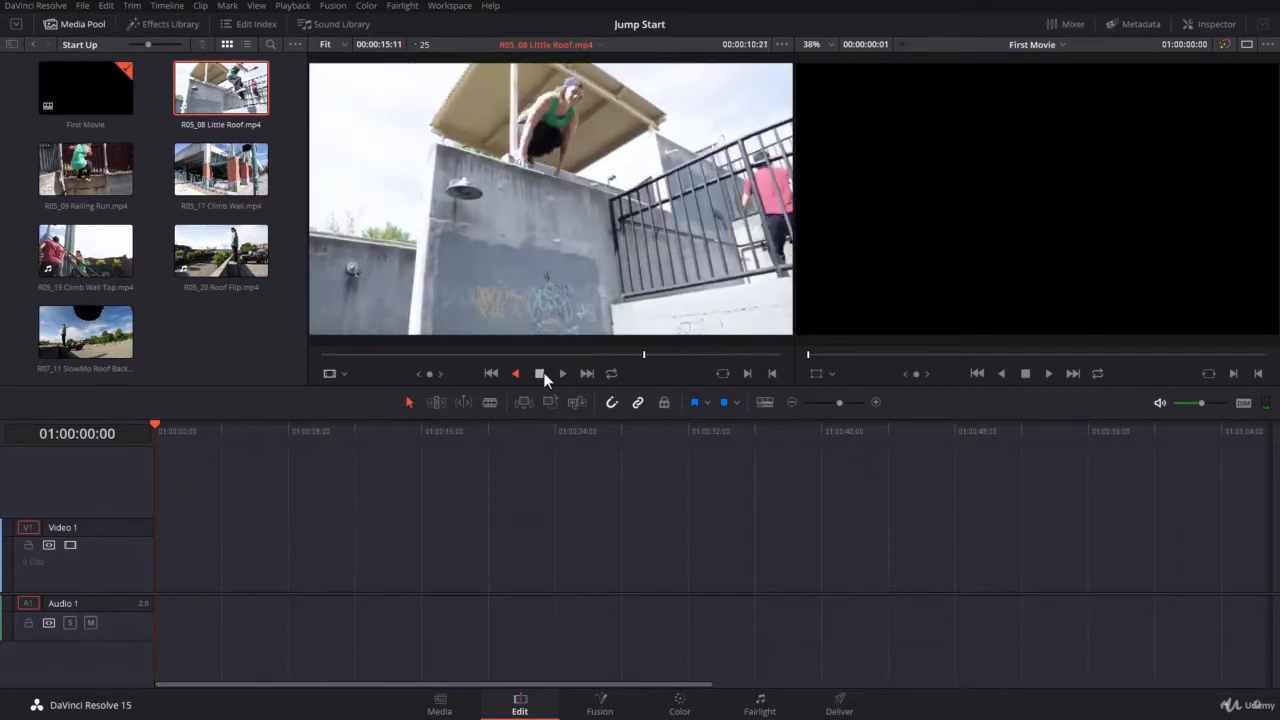
pyautogui.click(539, 373)
pyautogui.click(491, 373)
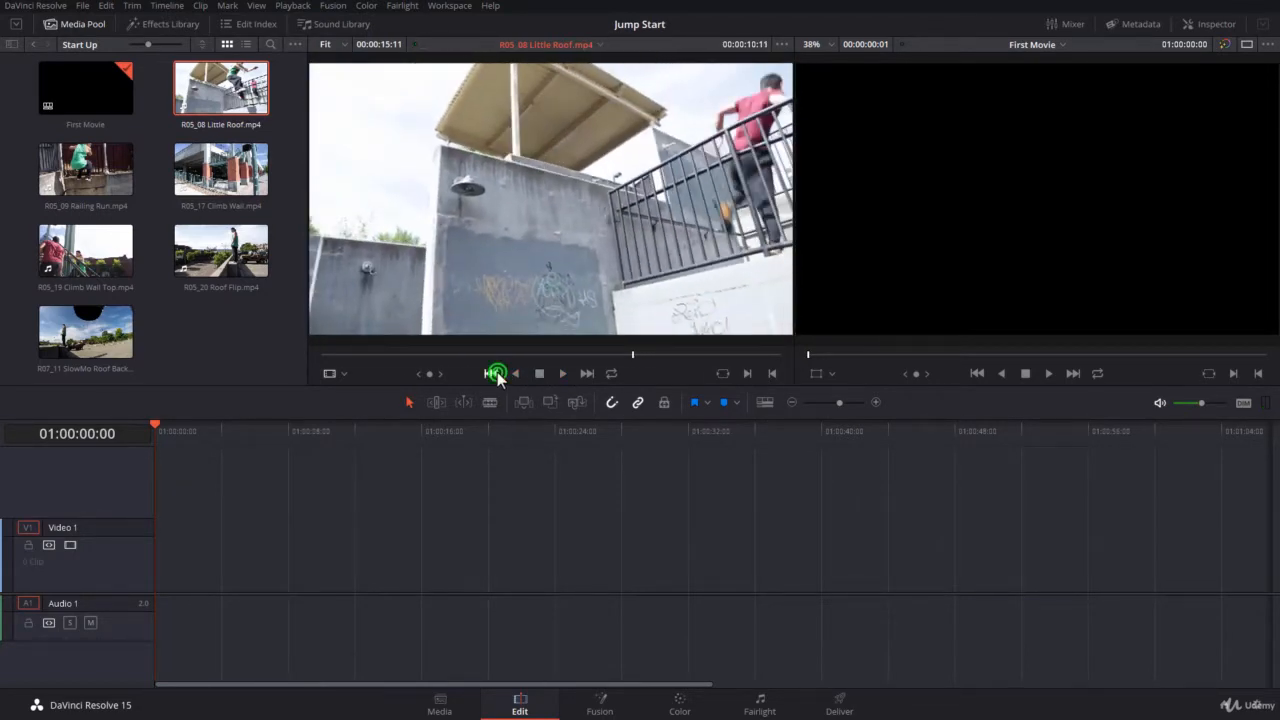
pyautogui.click(585, 373)
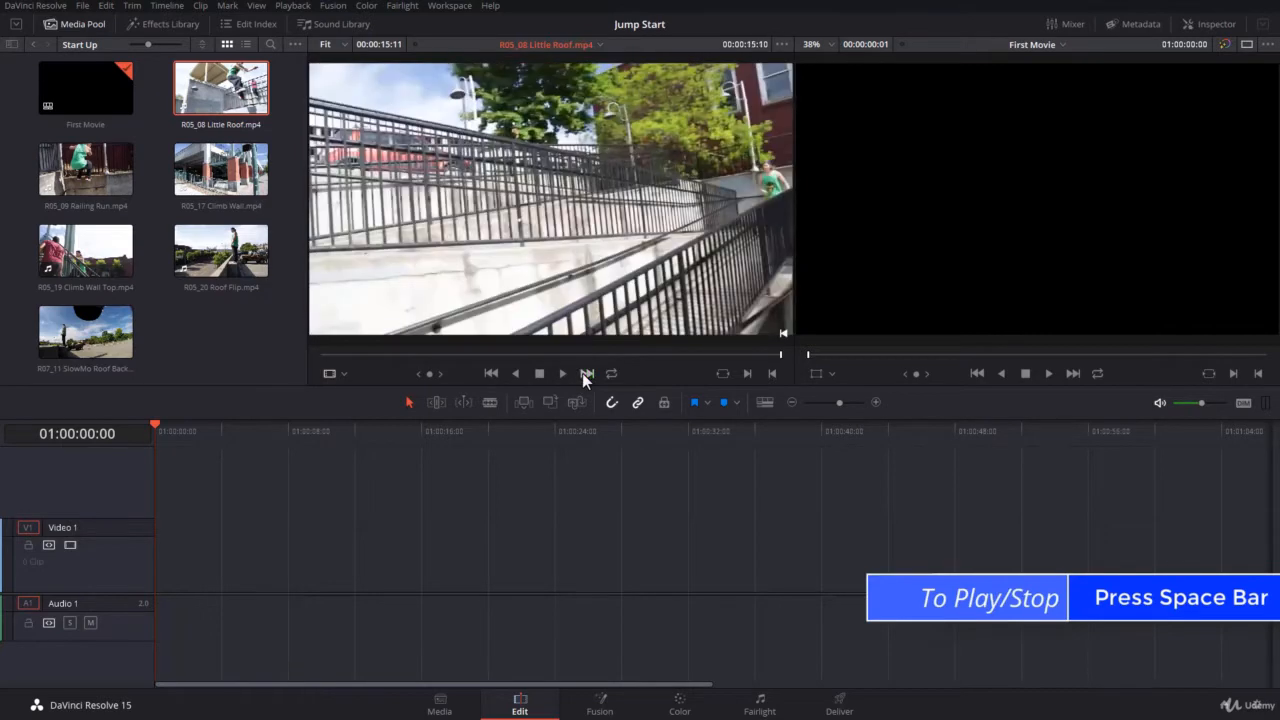
pyautogui.press('space')
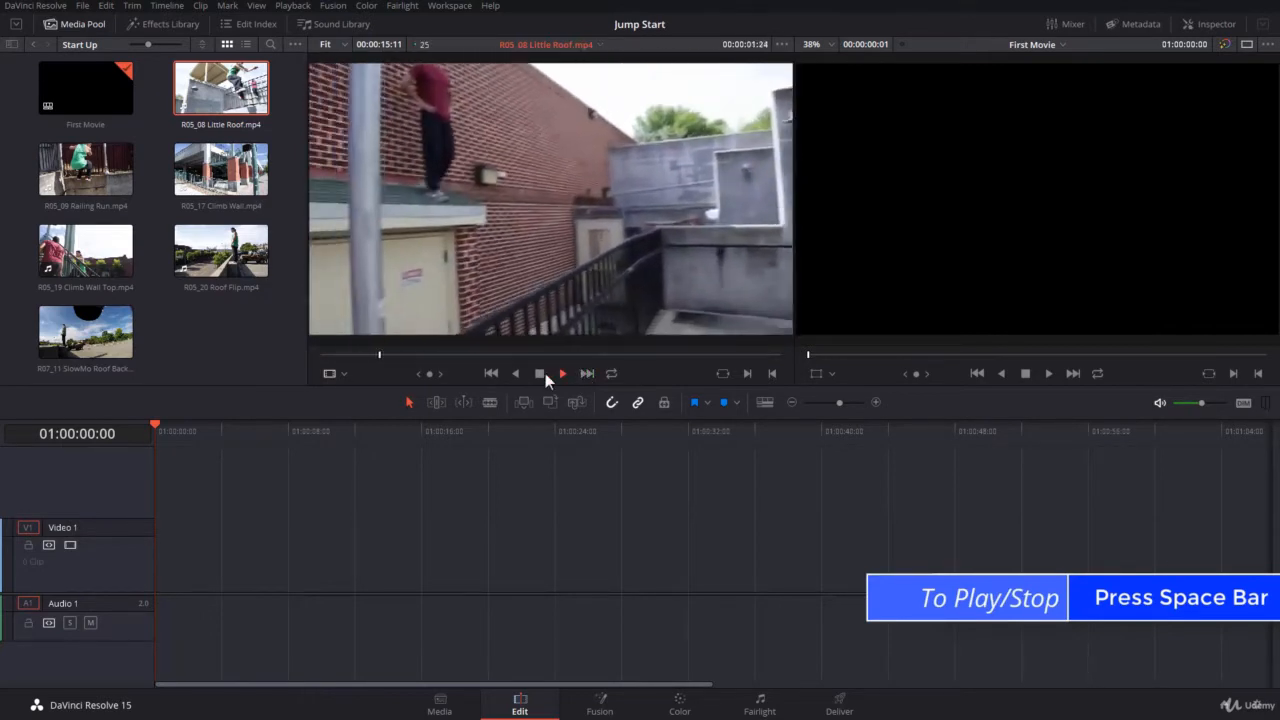
pyautogui.click(542, 374)
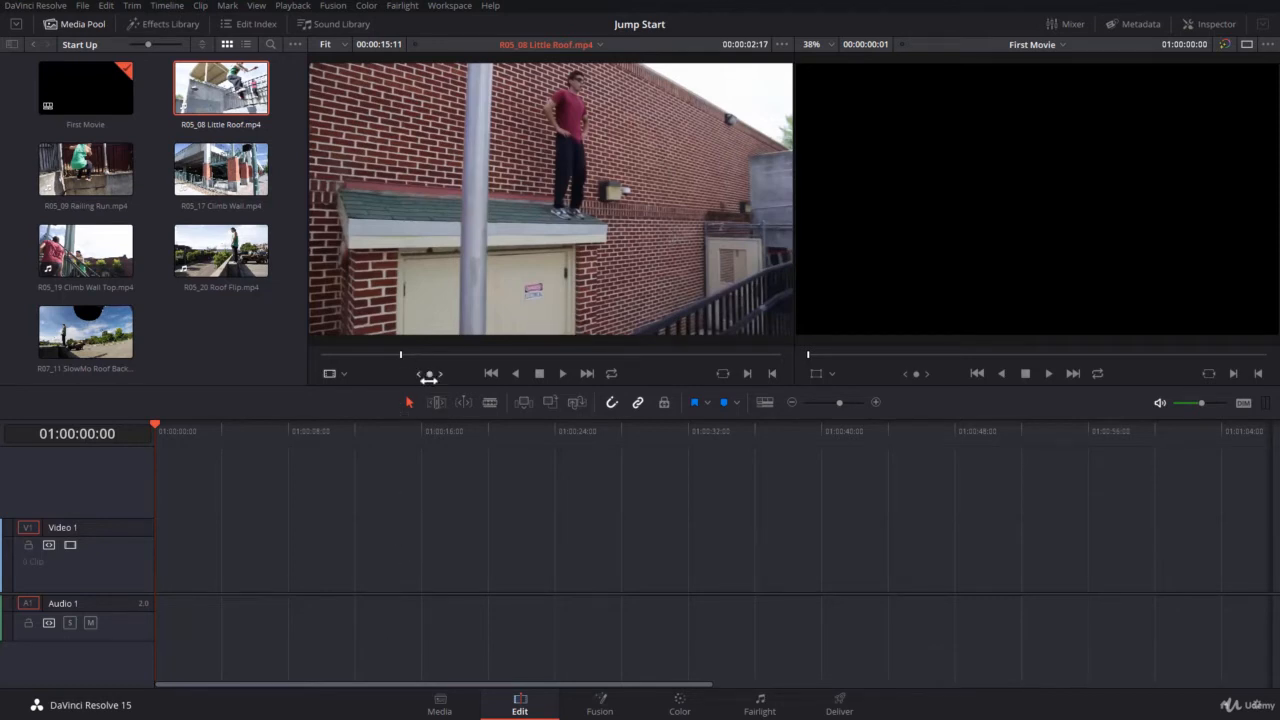
# Step: Mark an In point at 00:00:07:18 in the Little Roof source clip, where the man in the red shirt is mid-jump
pyautogui.moveTo(433, 385); pyautogui.dragTo(568, 385)
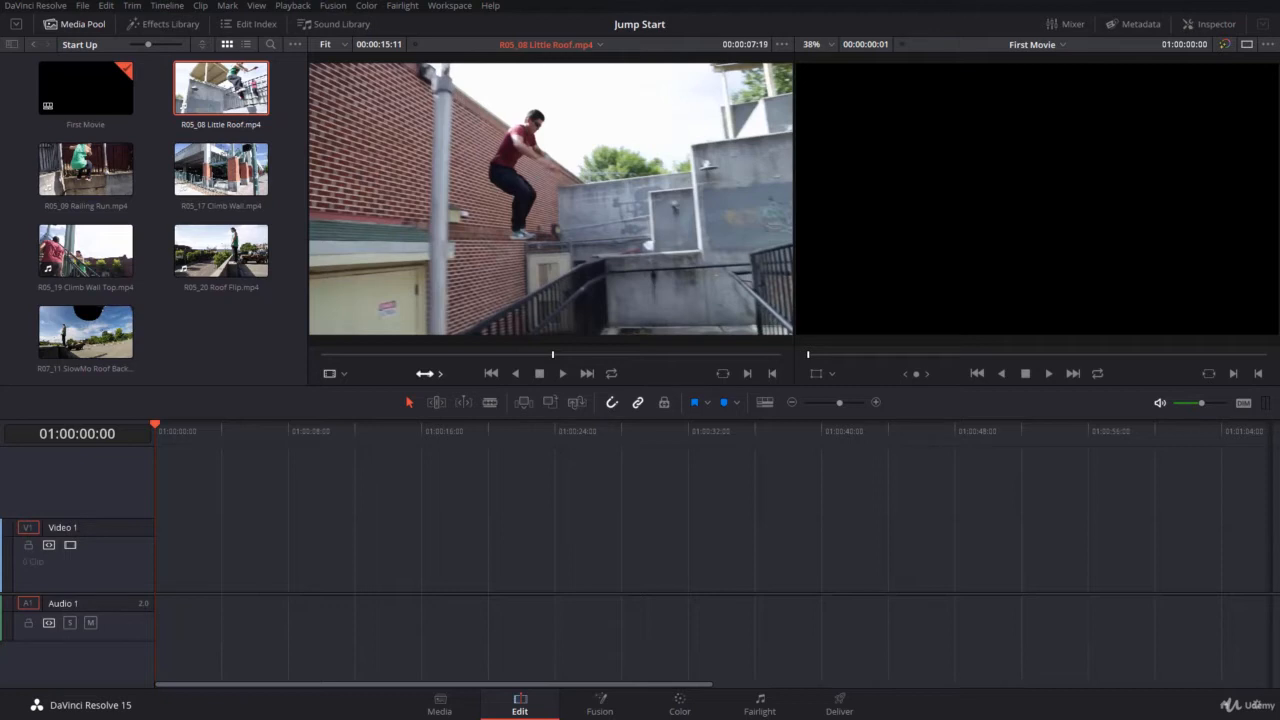
pyautogui.press('Left')
pyautogui.press('Left')
pyautogui.press('Left')
pyautogui.press('Left')
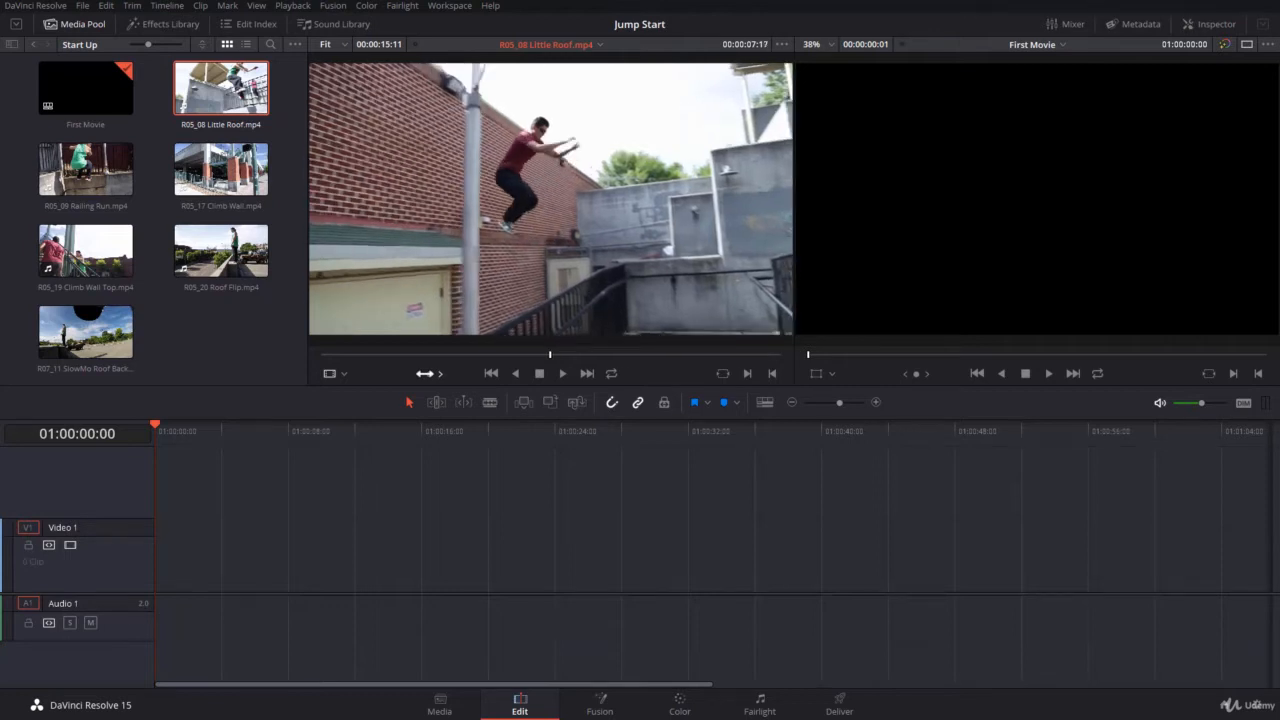
pyautogui.press('Right')
pyautogui.press('Right')
pyautogui.press('Right')
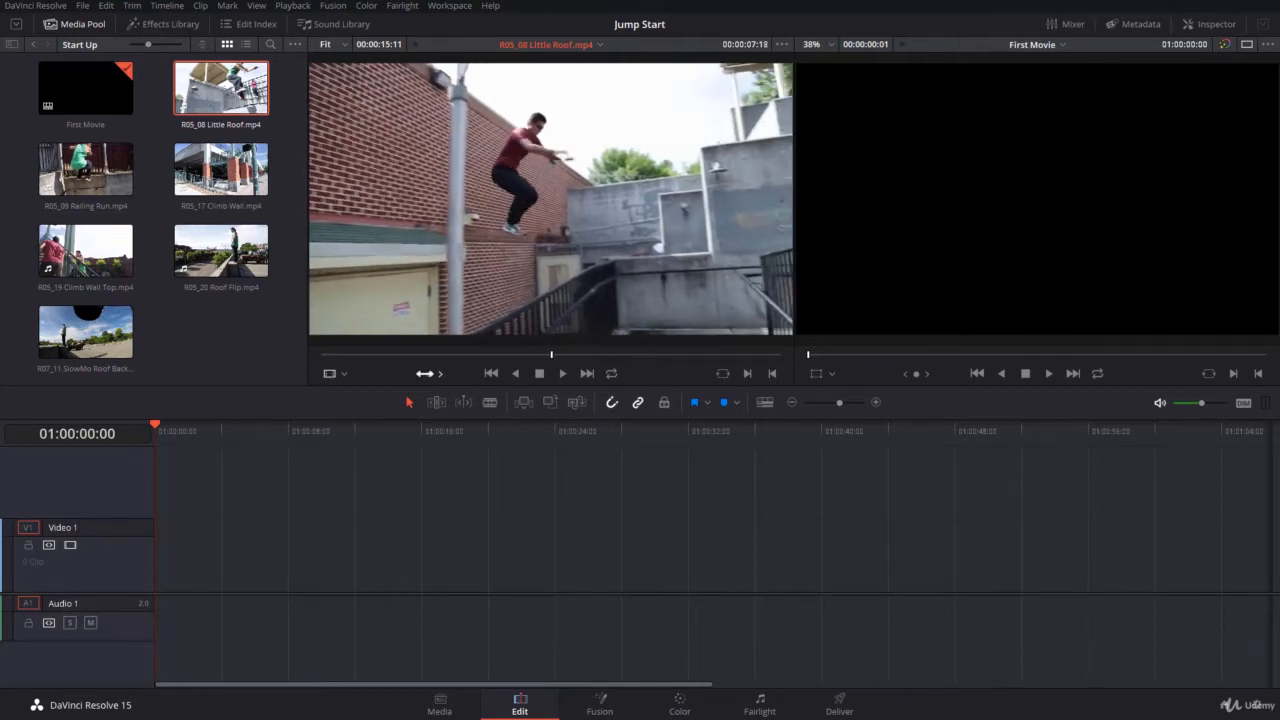
pyautogui.press('Right')
pyautogui.press('Left')
pyautogui.press('Left')
pyautogui.press('Right')
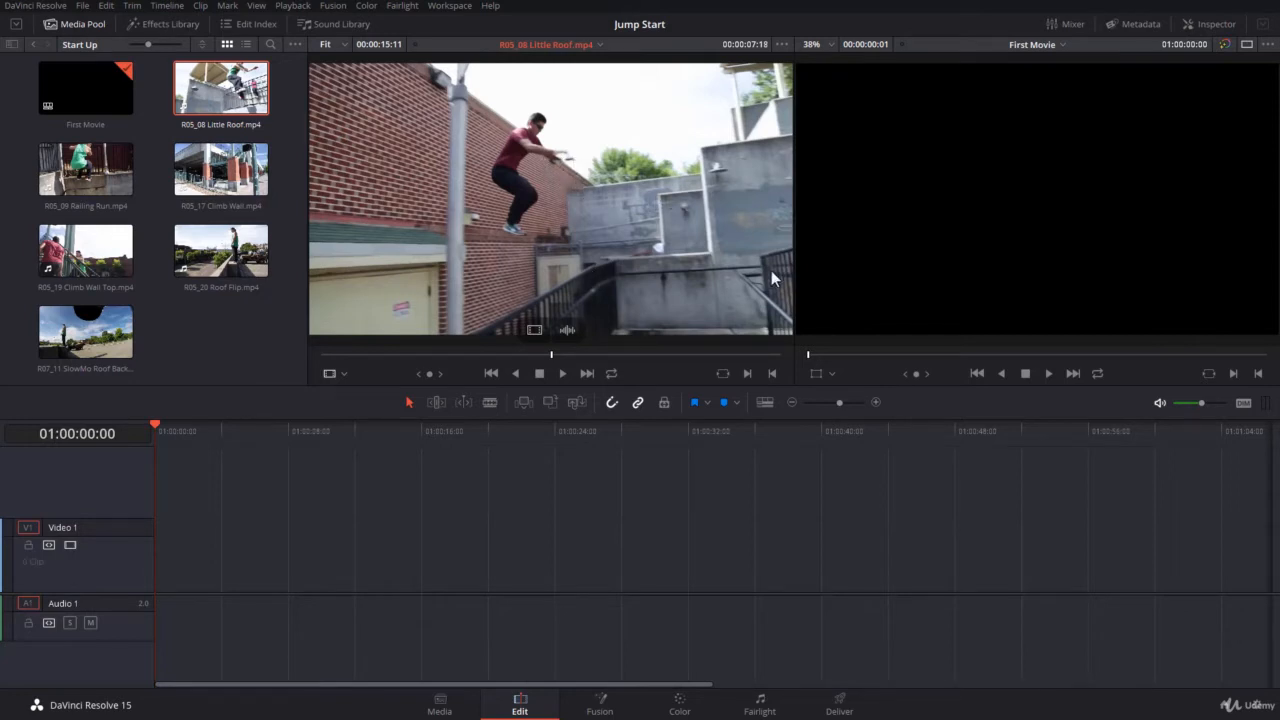
pyautogui.click(746, 373)
# Step: Mark an Out point at 00:00:11:04 in the Little Roof source clip and play between the In and Out points
pyautogui.moveTo(430, 374); pyautogui.dragTo(545, 366)
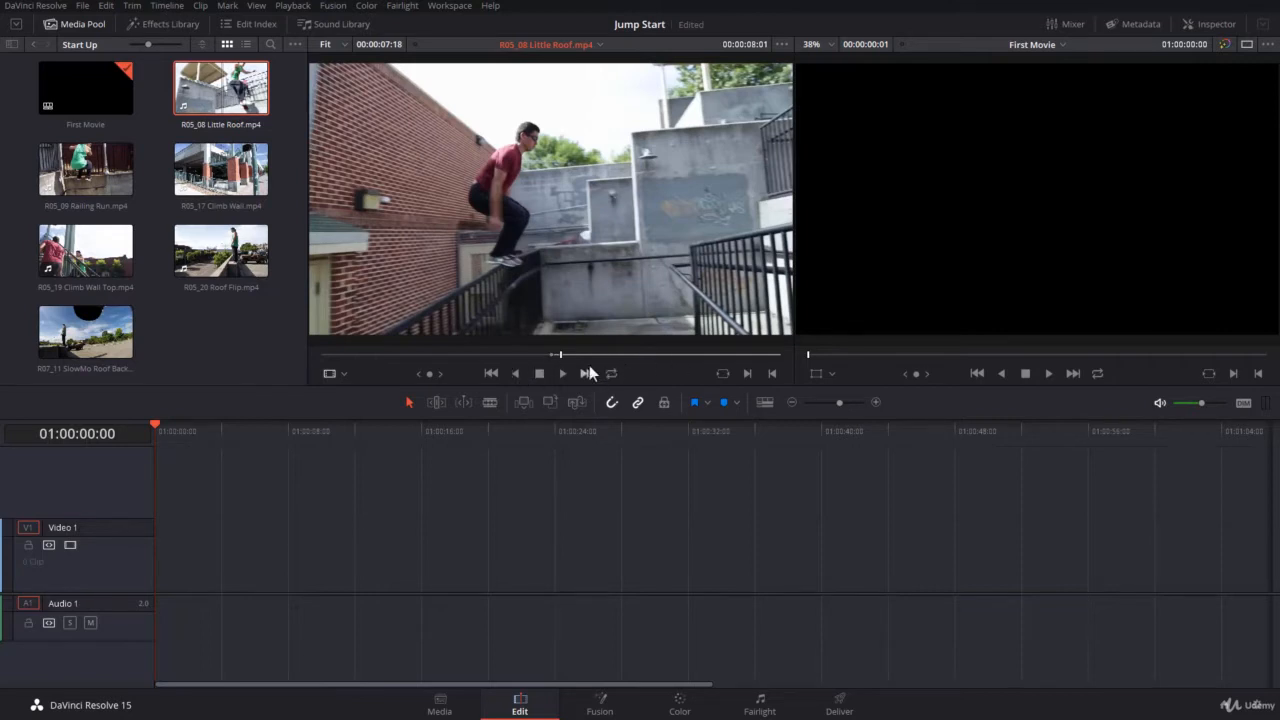
pyautogui.moveTo(430, 374); pyautogui.dragTo(609, 374)
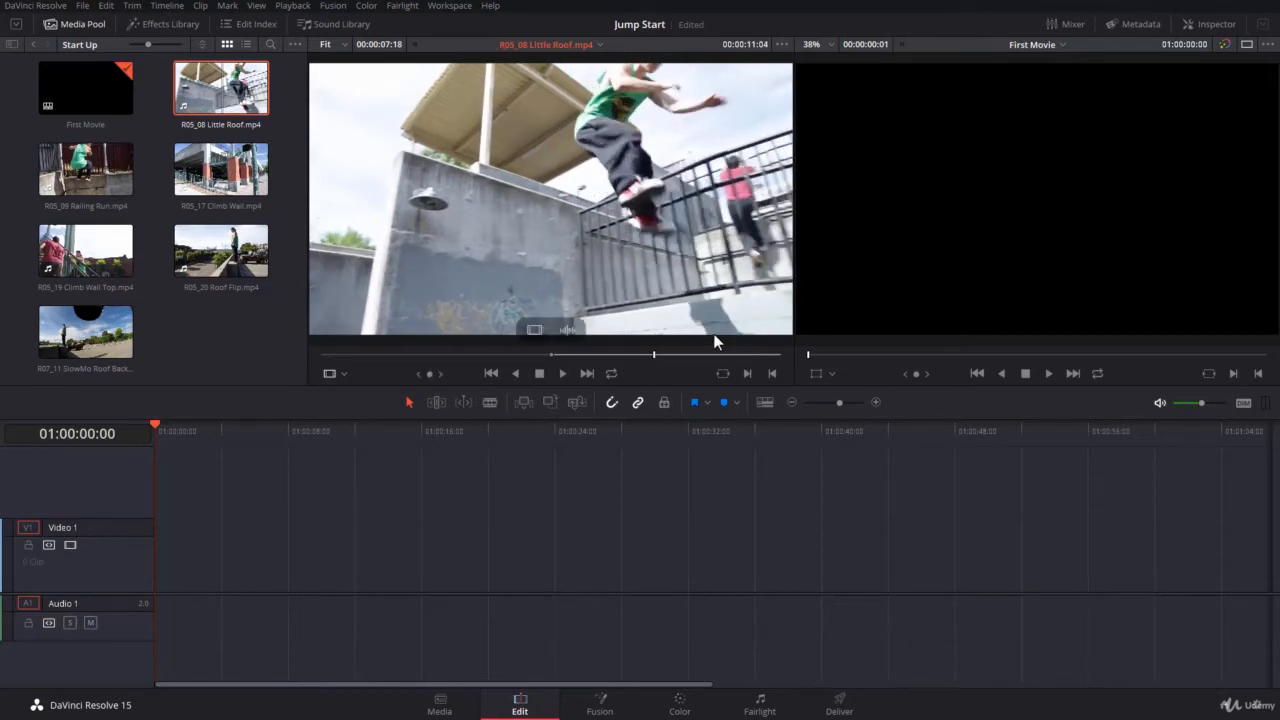
pyautogui.click(770, 373)
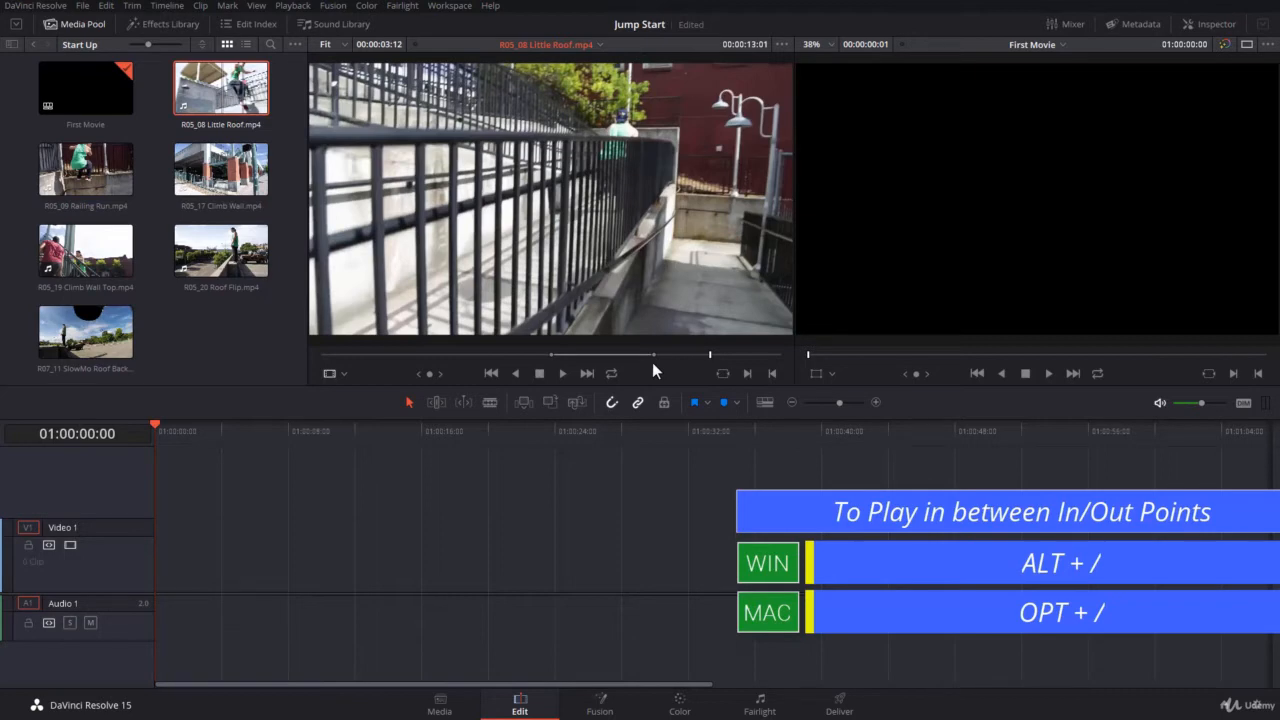
pyautogui.hotkey('alt', '/')
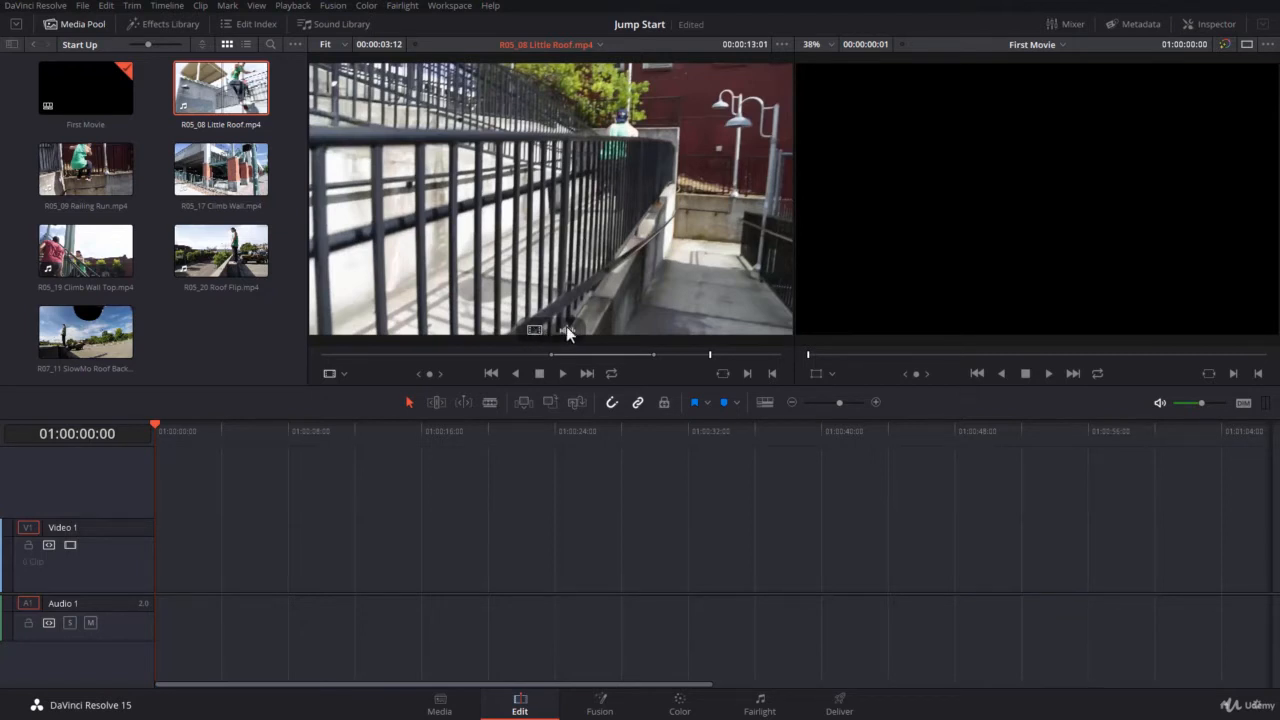
# Step: Place only the video of the marked Little Roof section at the start of Video 1 and play the timeline
pyautogui.moveTo(566, 327); pyautogui.dragTo(530, 162)
pyautogui.moveTo(540, 326); pyautogui.dragTo(153, 578)
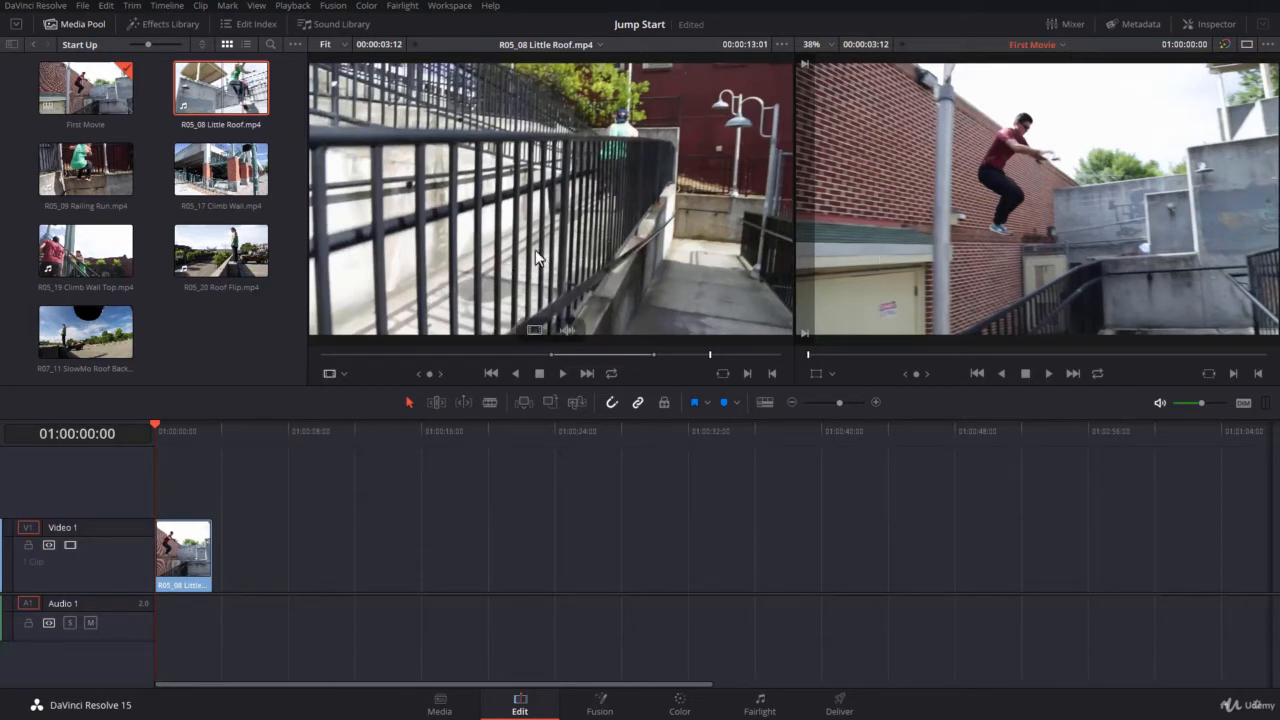
pyautogui.click(1047, 372)
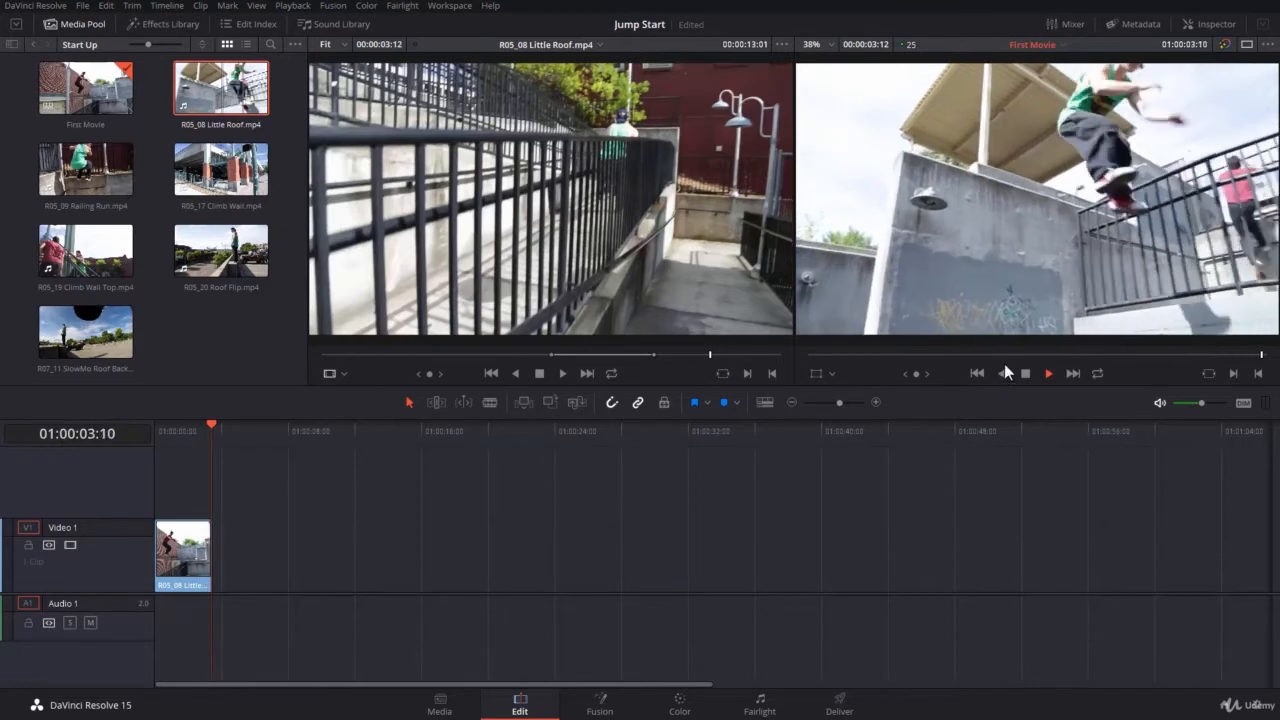
# Step: Play the timeline in reverse, stop it, and scrub the playhead to 01:00:03:12 at the end of the clip
pyautogui.click(1001, 372)
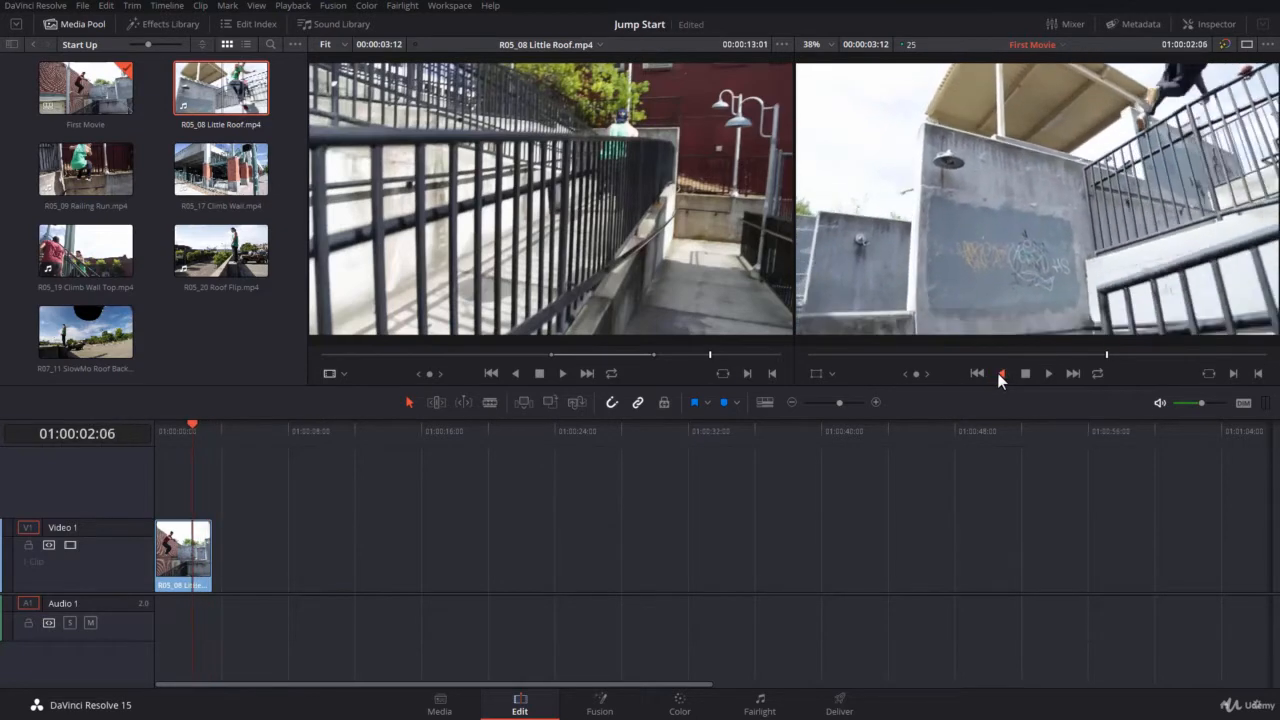
pyautogui.click(1025, 373)
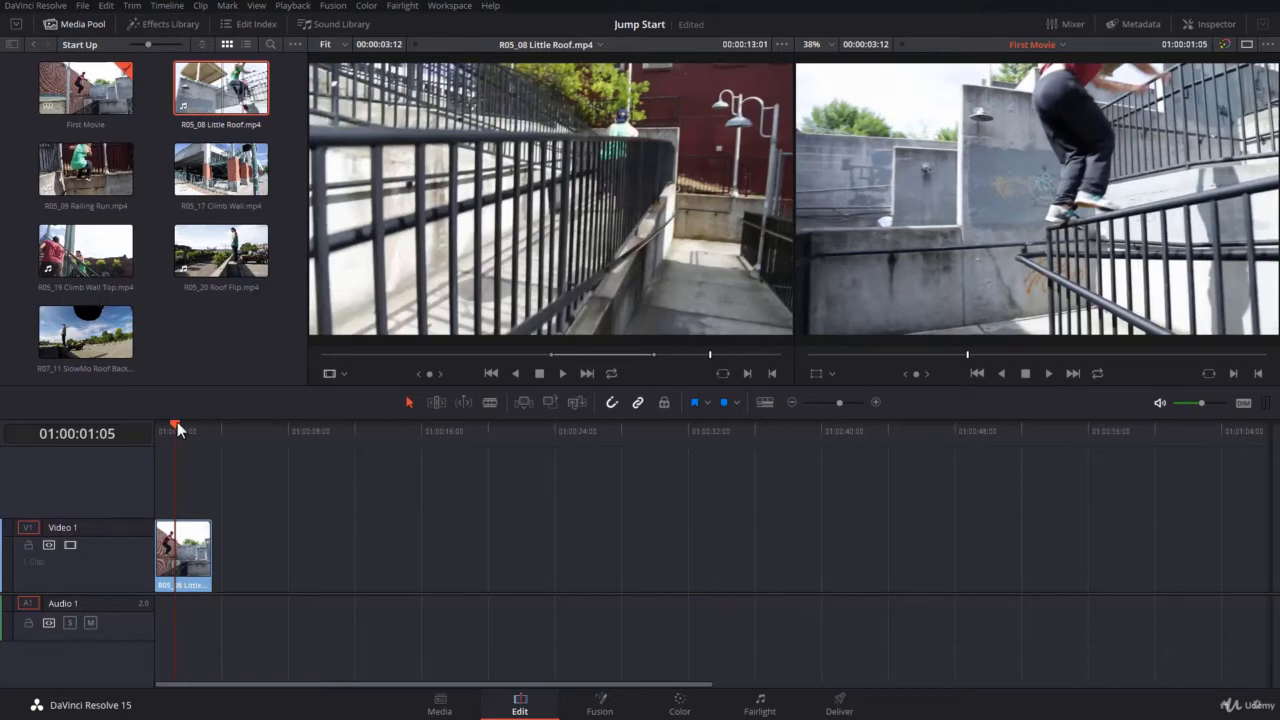
pyautogui.moveTo(177, 422); pyautogui.dragTo(209, 496)
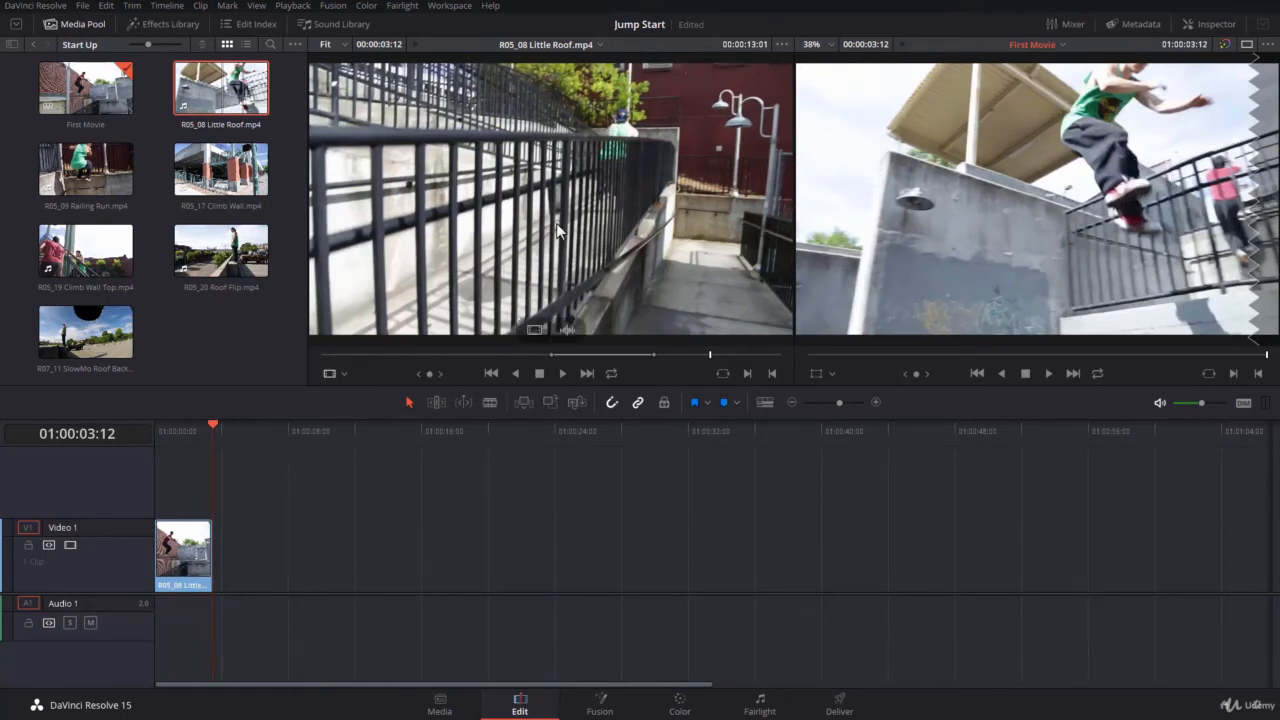
# Step: Mark the Railing Run clip with an In point at 00:00:16:13 and an Out point at 00:00:21:06, and play between them
pyautogui.click(104, 185)
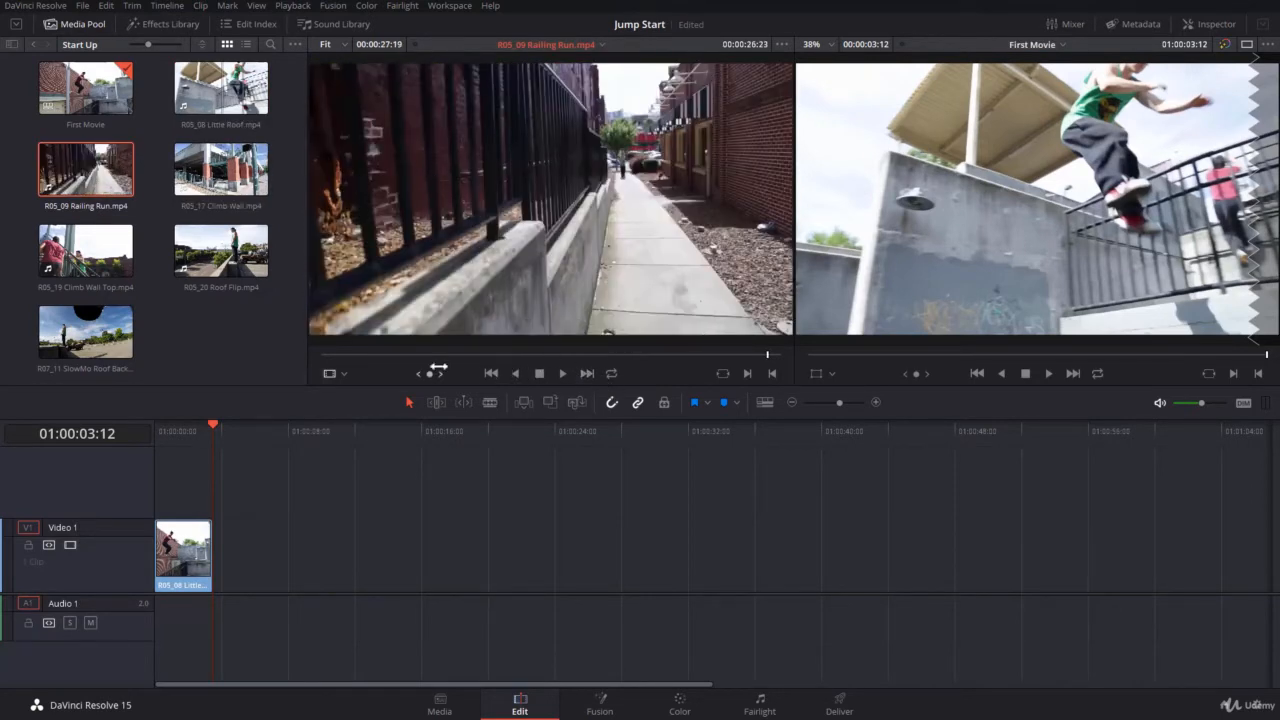
pyautogui.moveTo(429, 373)
pyautogui.mouseDown()
pyautogui.moveTo(369, 373)
pyautogui.moveTo(409, 373)
pyautogui.mouseUp()
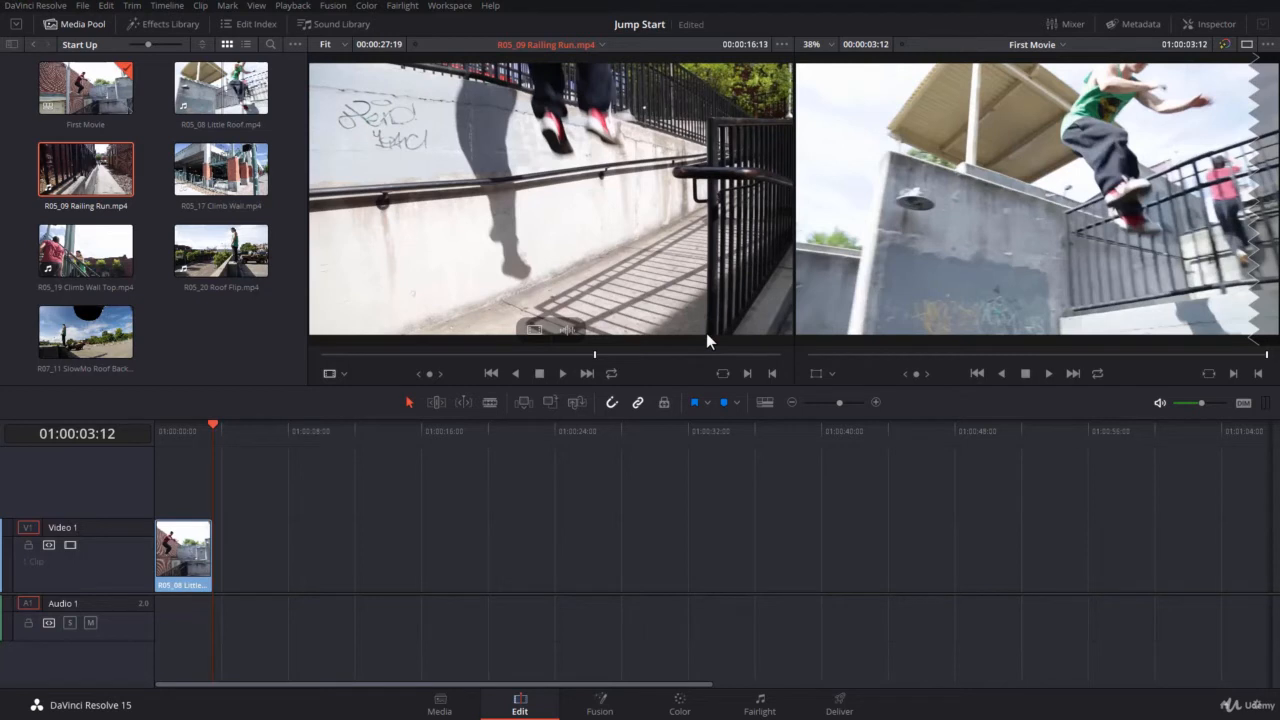
pyautogui.press('i')
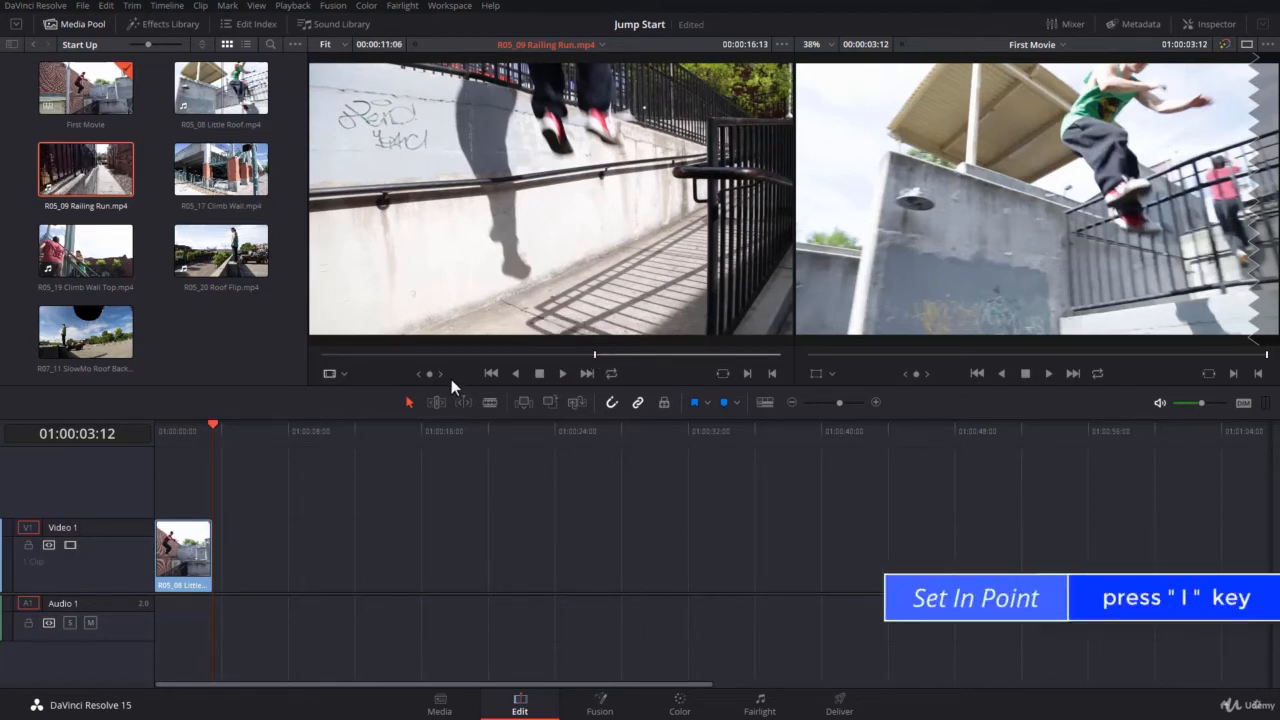
pyautogui.moveTo(430, 374); pyautogui.dragTo(542, 374)
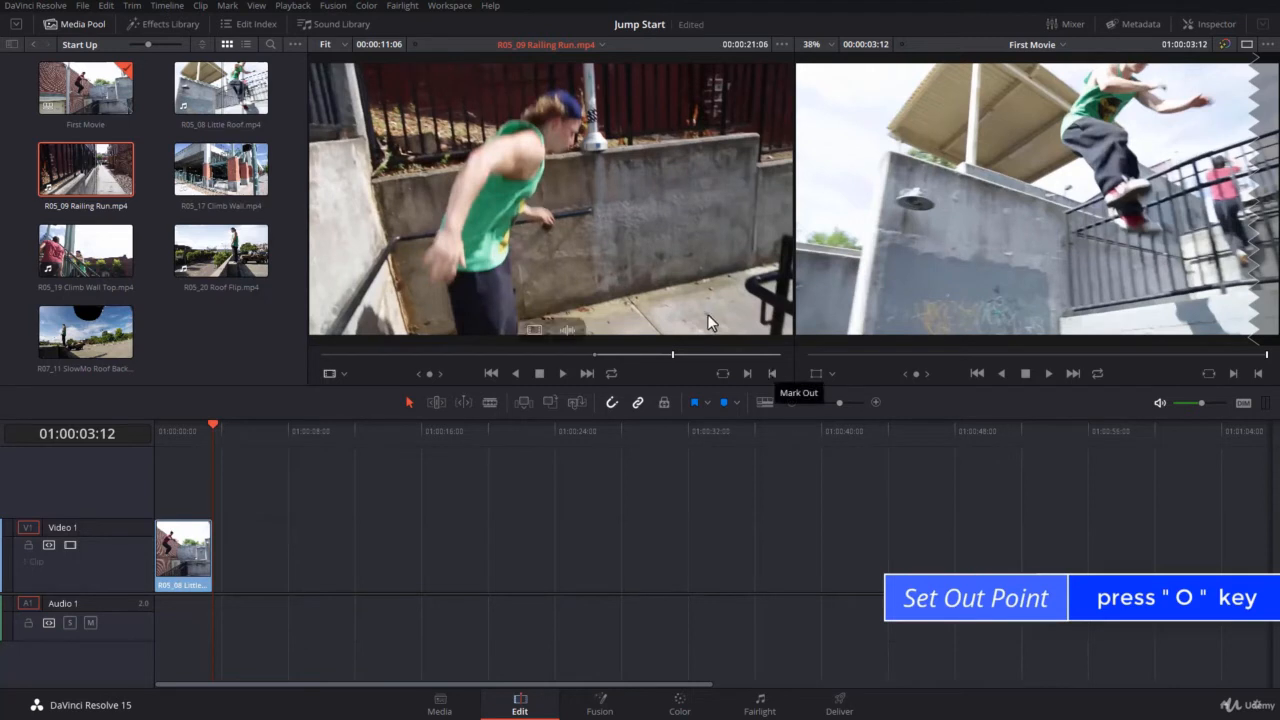
pyautogui.click(773, 373)
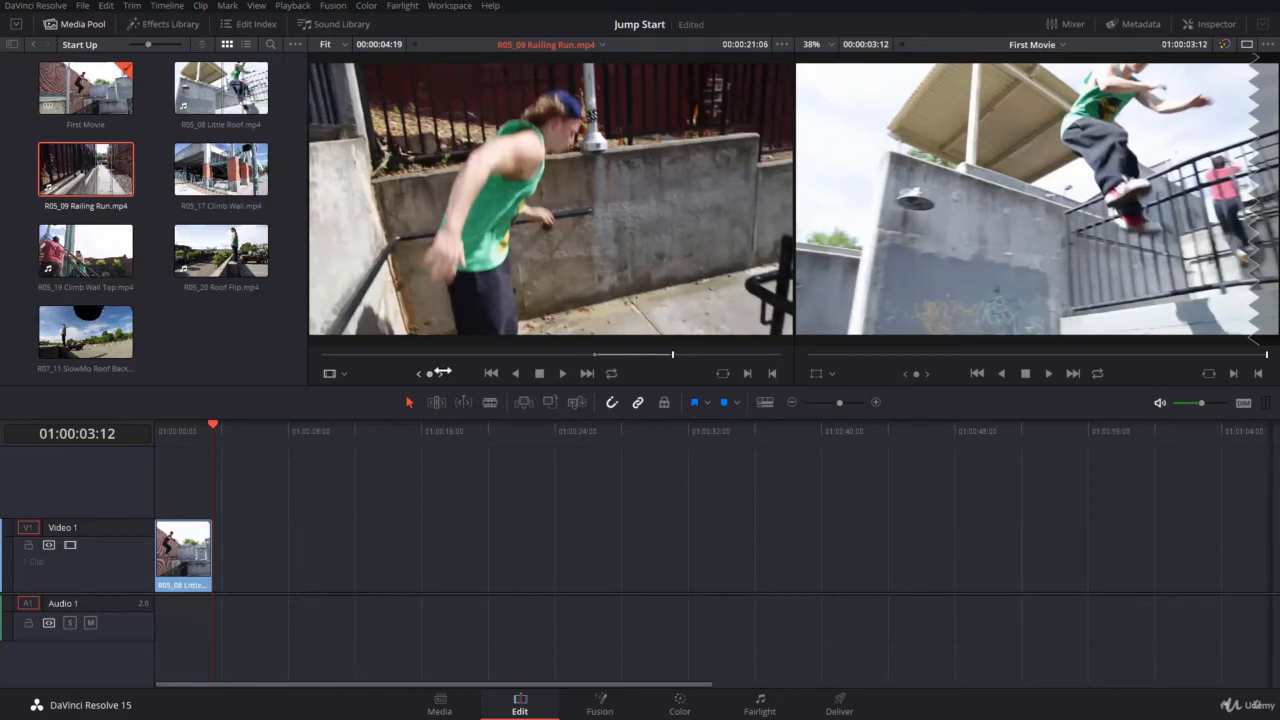
pyautogui.hotkey('alt', '/')
# Step: Append only the video of the marked Railing Run section at the end of the timeline
pyautogui.moveTo(536, 326); pyautogui.dragTo(514, 223)
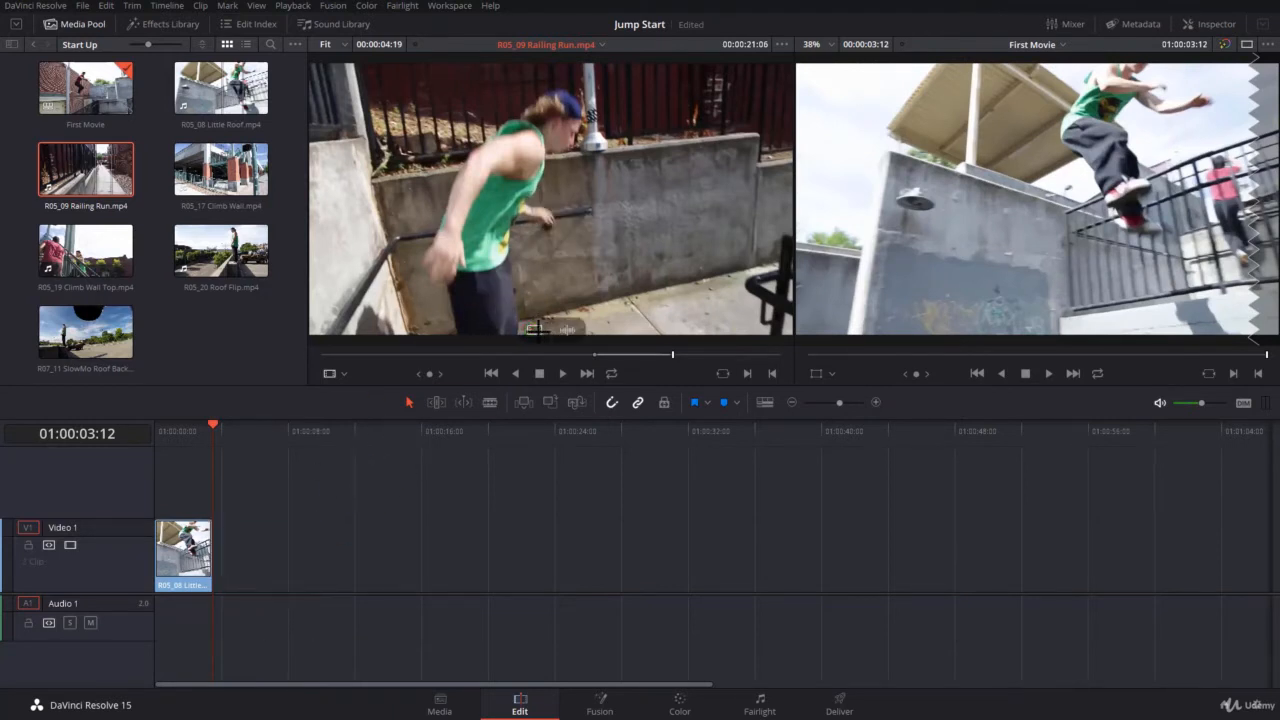
pyautogui.moveTo(533, 330); pyautogui.dragTo(1200, 262)
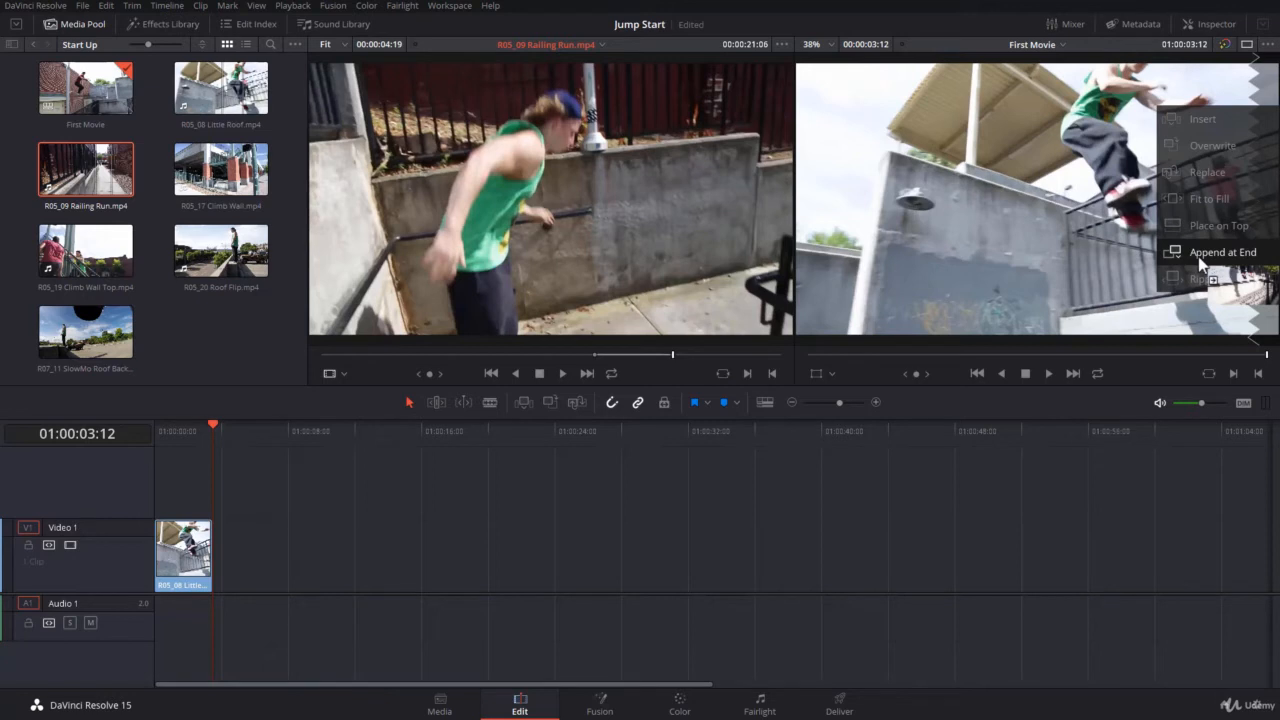
pyautogui.moveTo(1201, 262); pyautogui.dragTo(1199, 258)
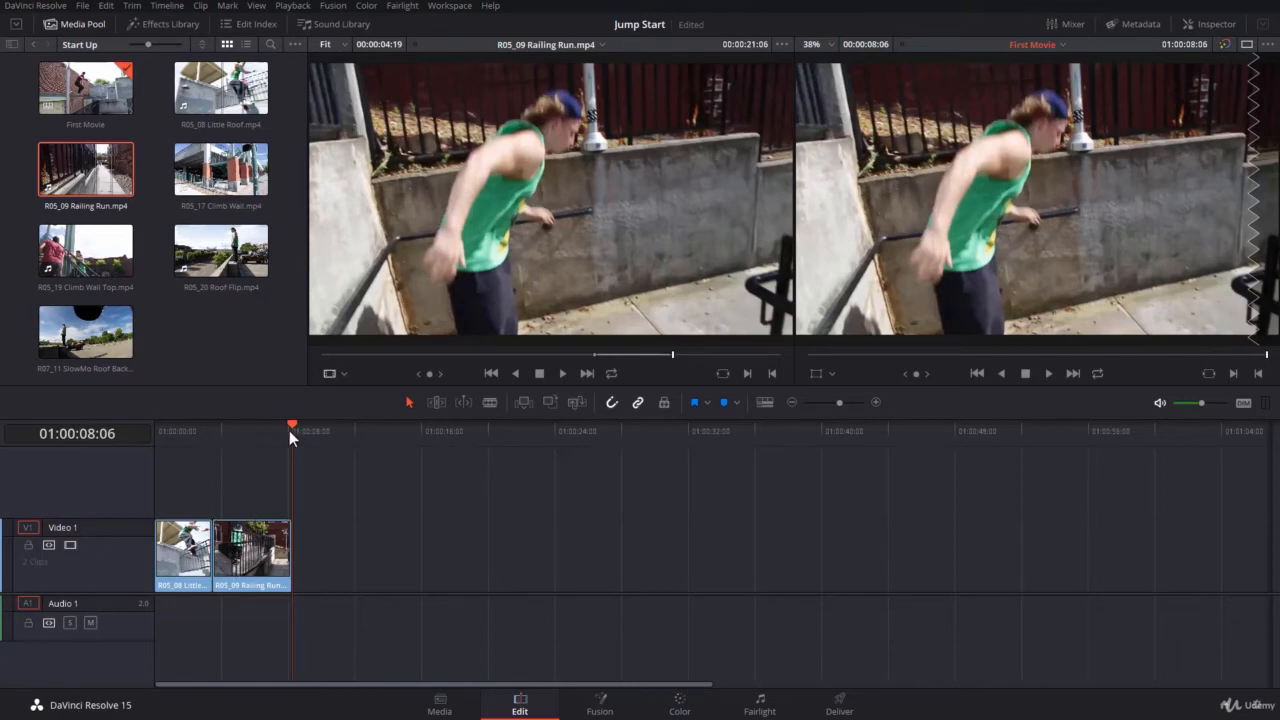
# Step: Return to the start of the timeline and play through both edited clips
pyautogui.moveTo(292, 427); pyautogui.dragTo(219, 435)
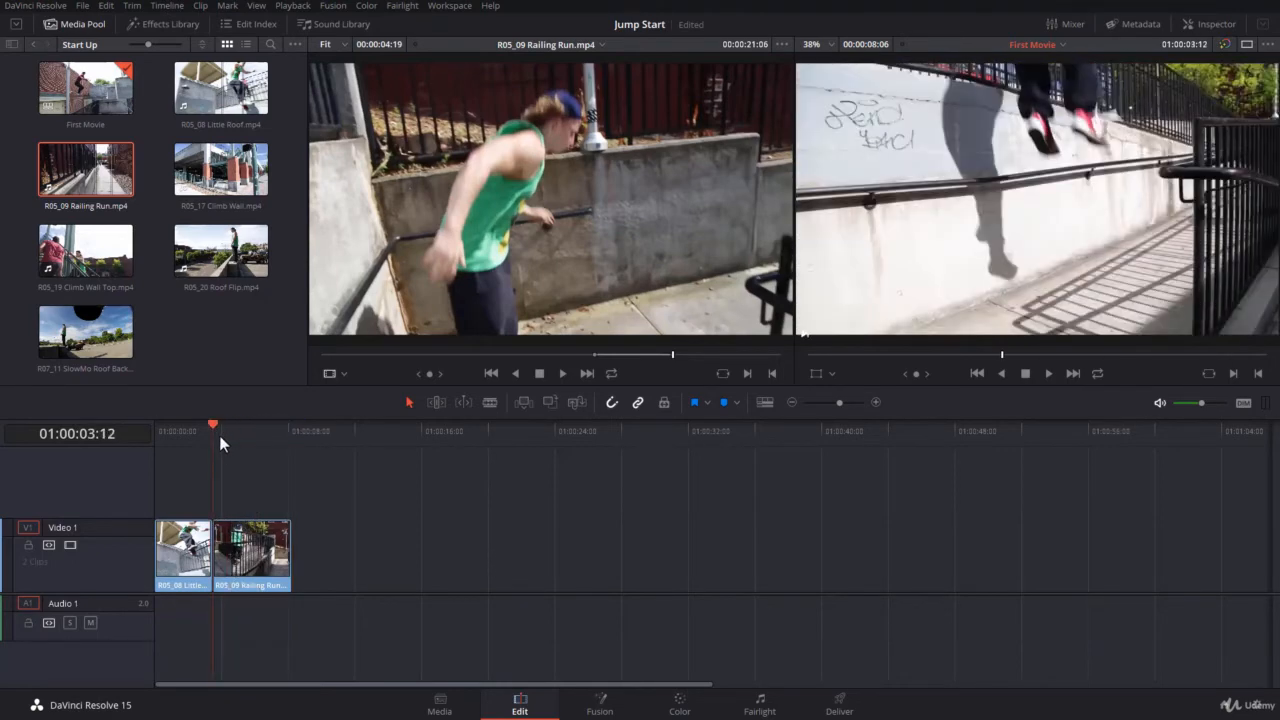
pyautogui.press('Home')
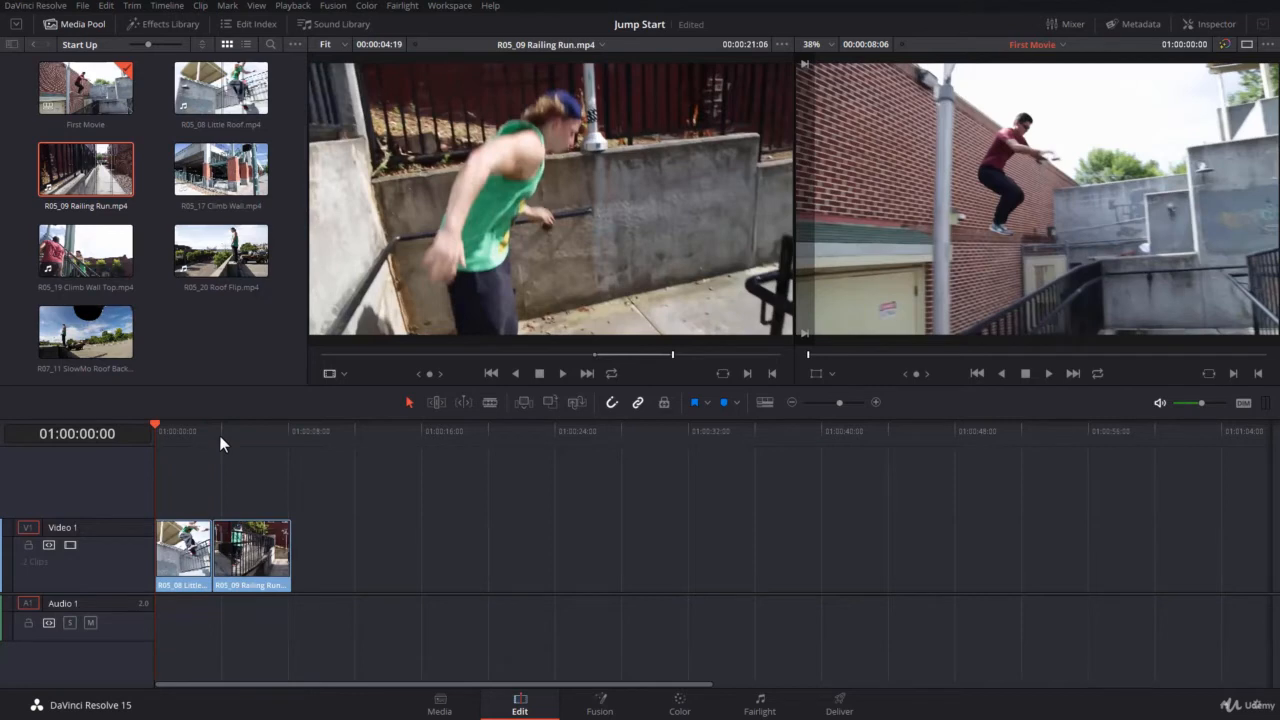
pyautogui.press('space')
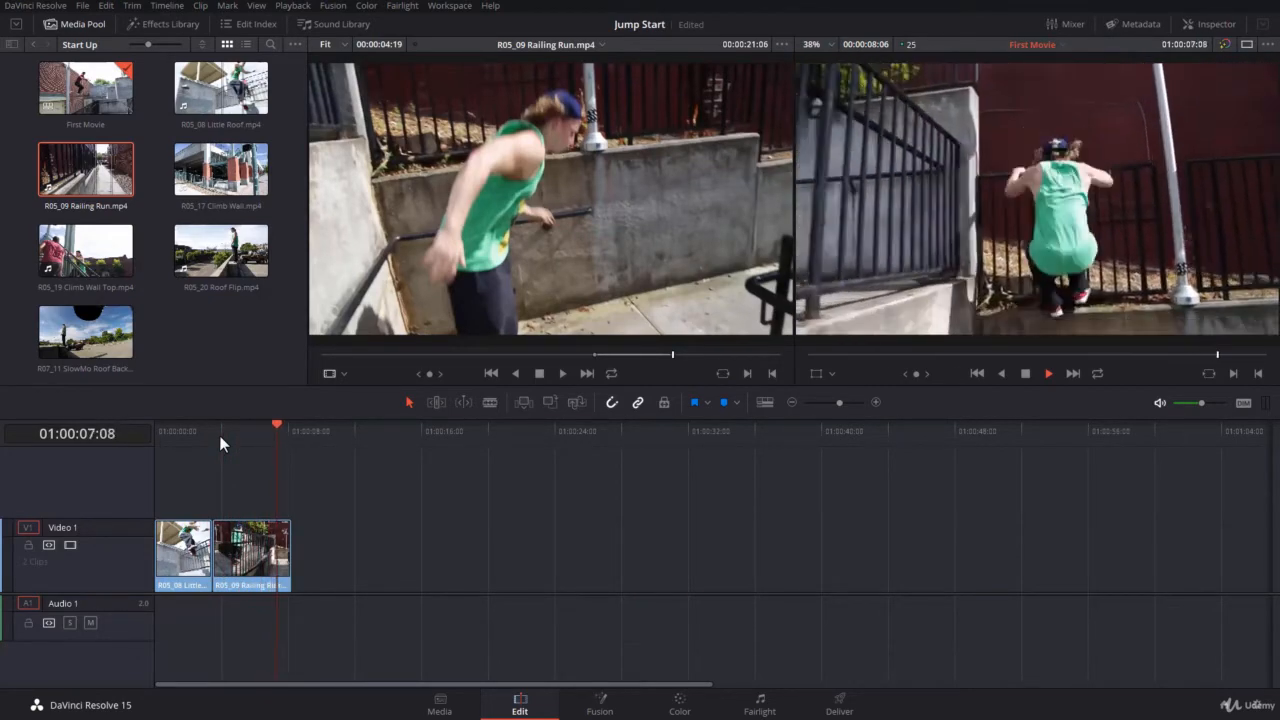
pyautogui.press('space')
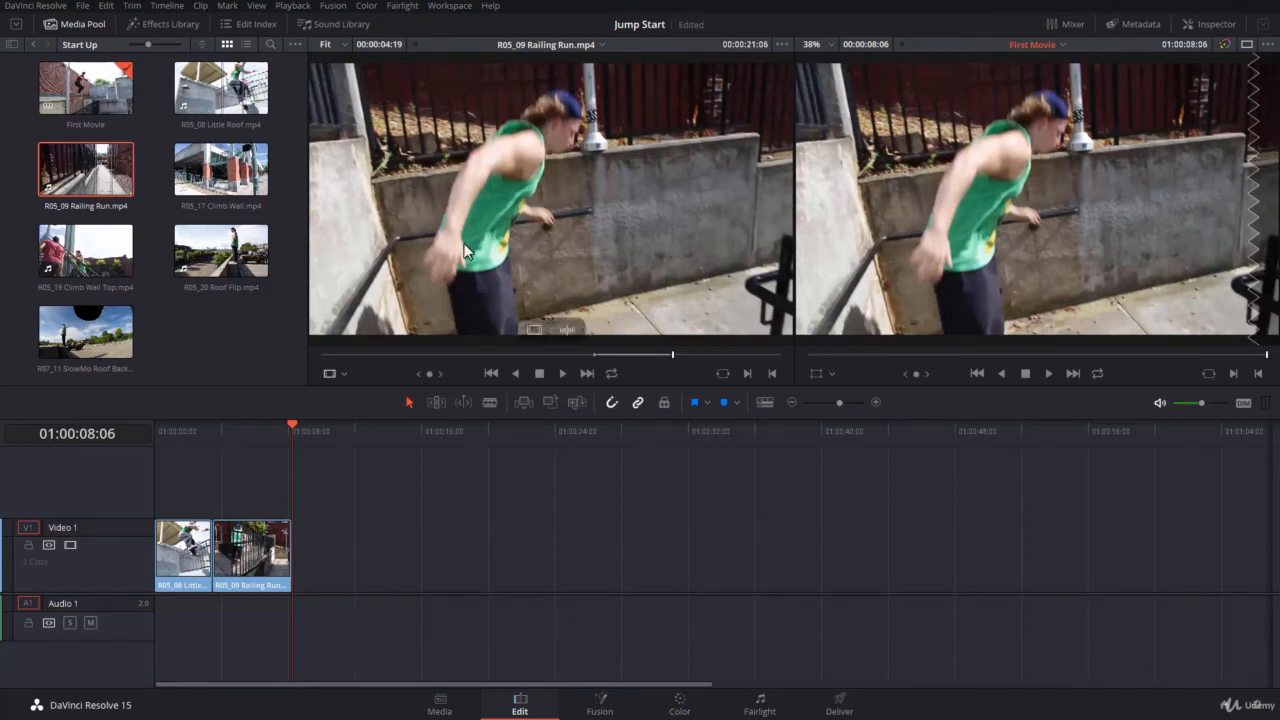
# Step: Open the Climb Wall source clip and mark an In point at 00:00:24:13, where the man in red runs toward the stairs
pyautogui.click(224, 187)
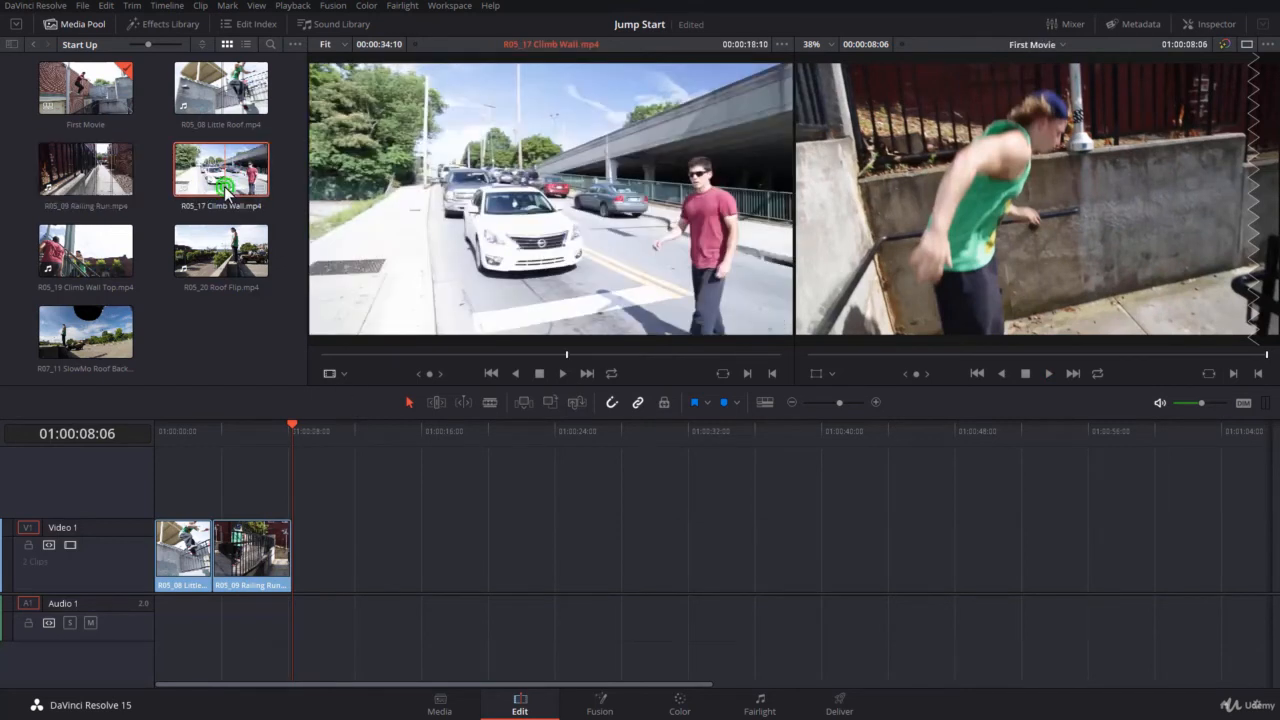
pyautogui.click(226, 190)
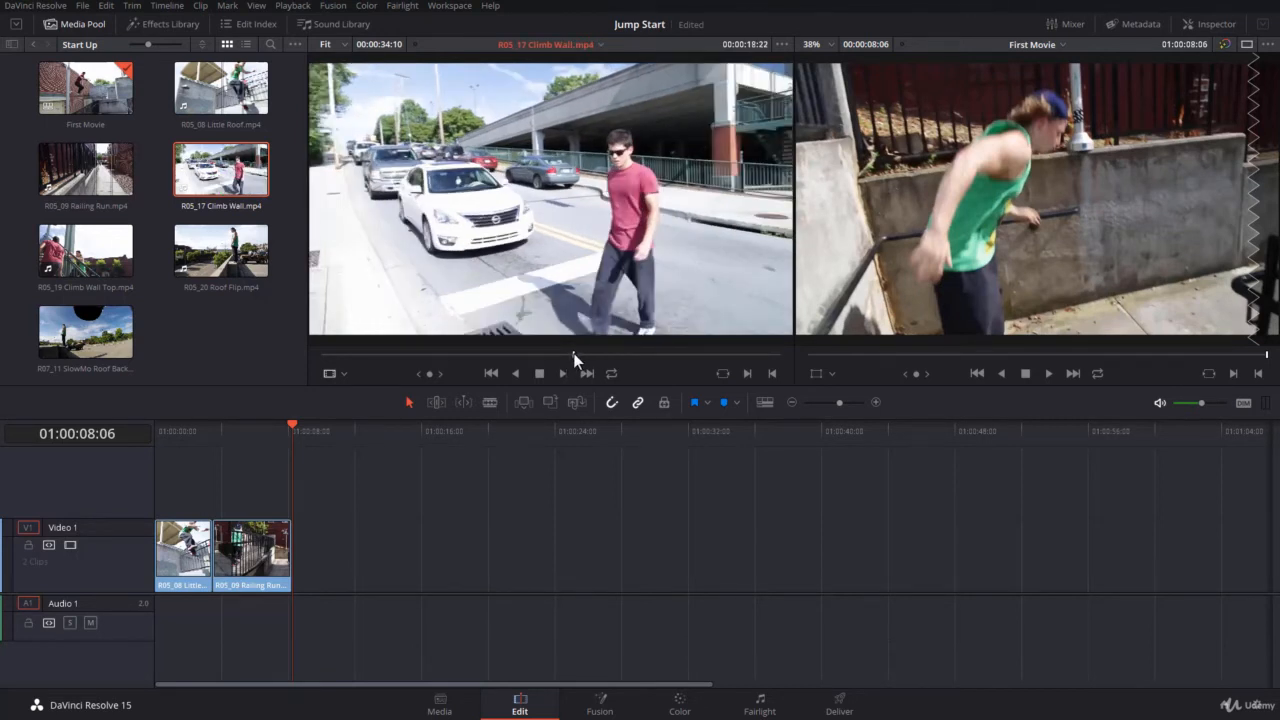
pyautogui.moveTo(575, 355); pyautogui.dragTo(651, 361)
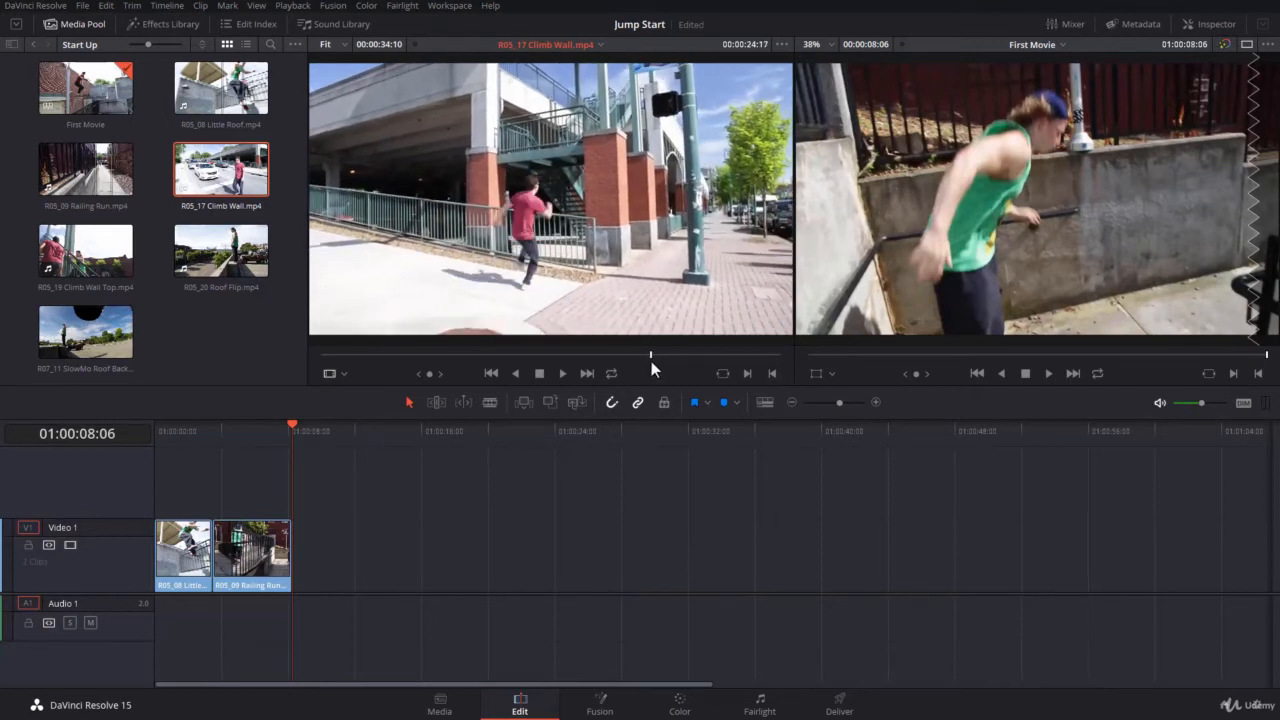
pyautogui.press('i')
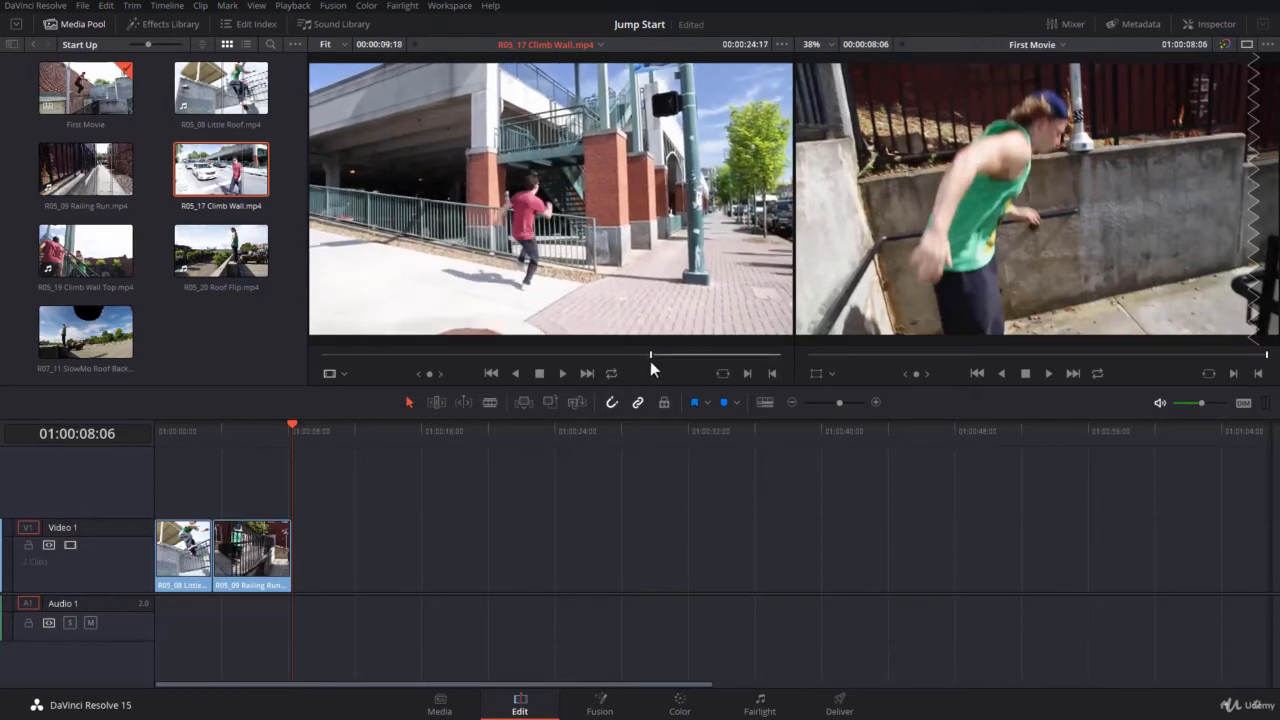
pyautogui.moveTo(650, 361); pyautogui.dragTo(648, 360)
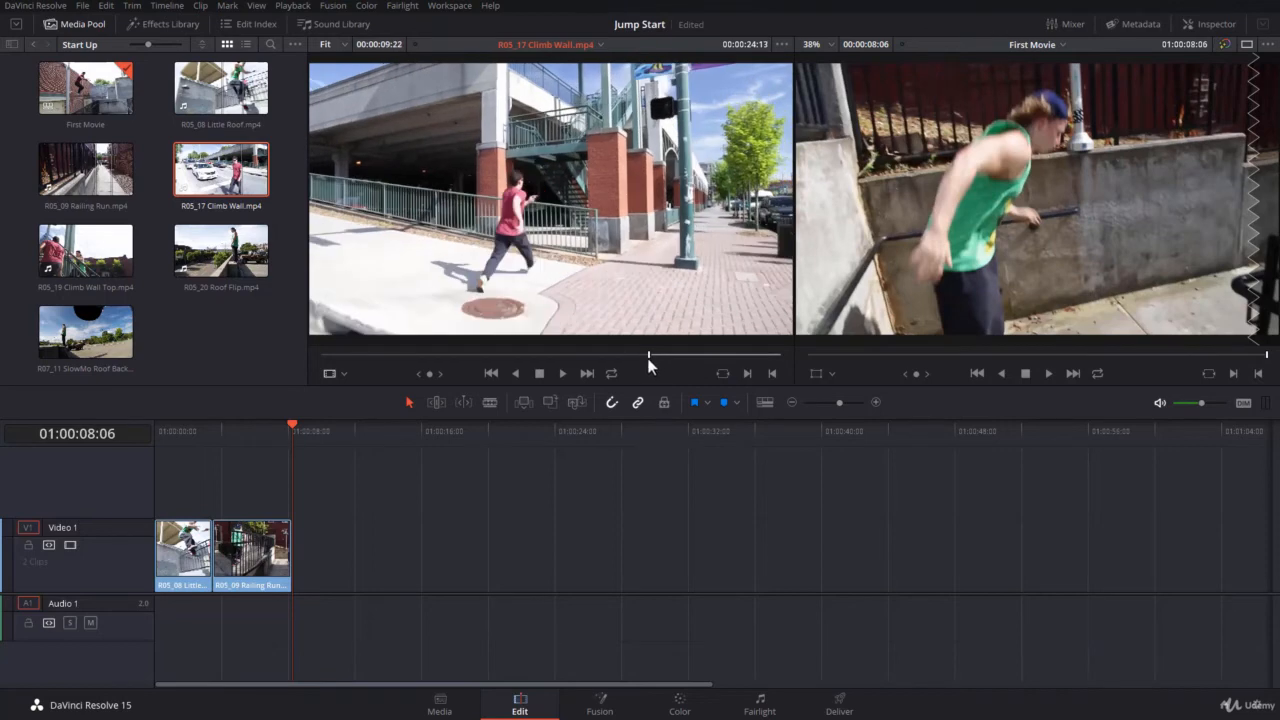
# Step: Mark an Out point at 00:00:28:21 in the Climb Wall clip and append only the video of the marked section to the timeline
pyautogui.press('space')
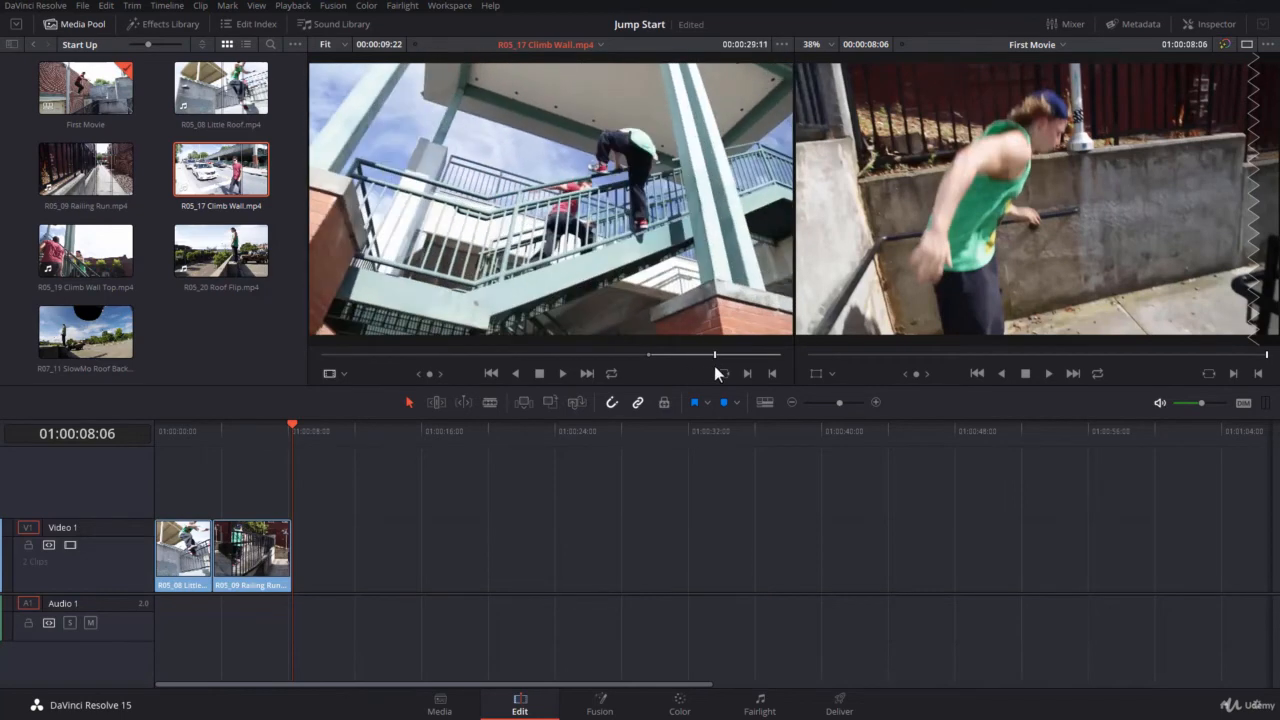
pyautogui.moveTo(713, 366); pyautogui.dragTo(706, 366)
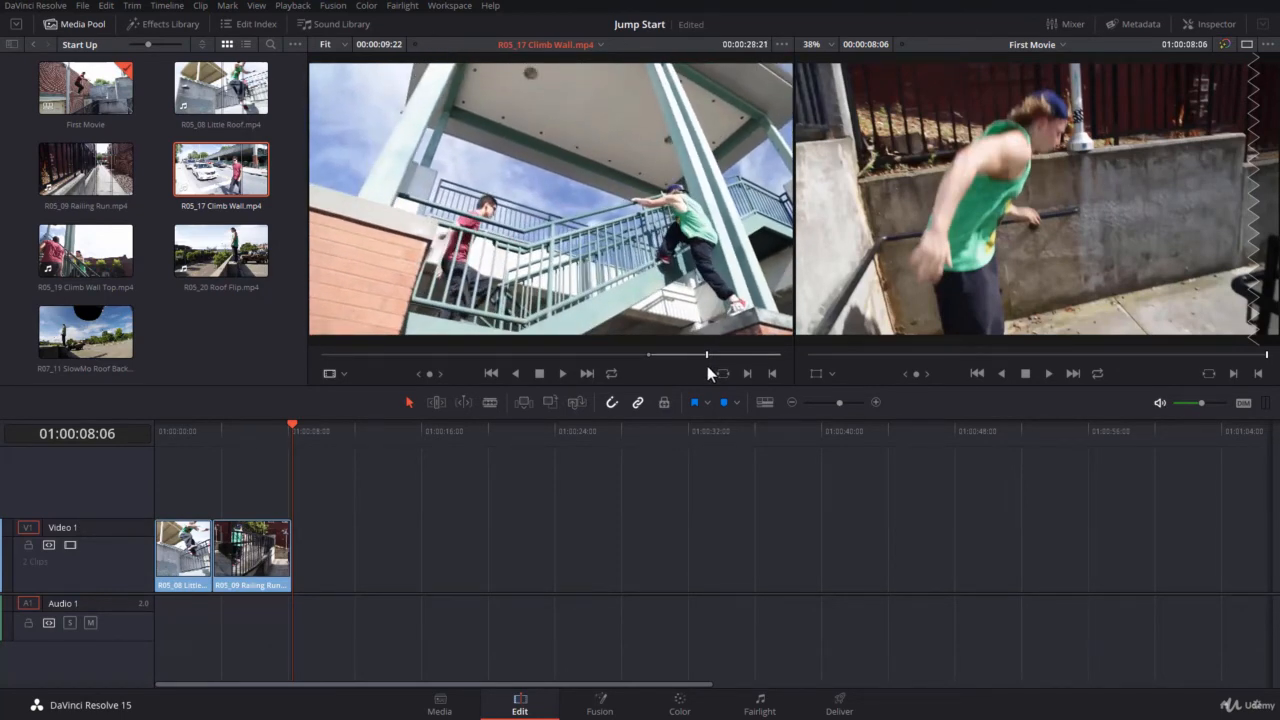
pyautogui.press('o')
pyautogui.hotkey('alt', '/')
pyautogui.moveTo(535, 329); pyautogui.dragTo(1199, 256)
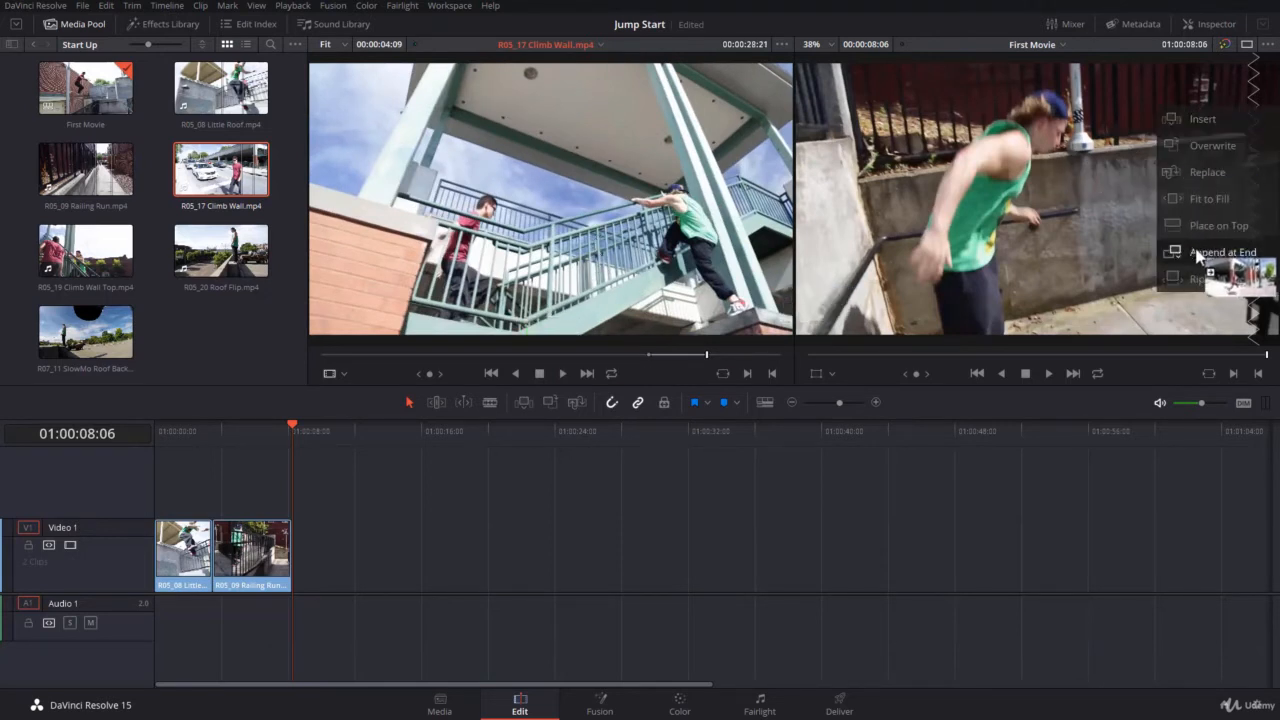
pyautogui.moveTo(1199, 256); pyautogui.dragTo(1200, 256)
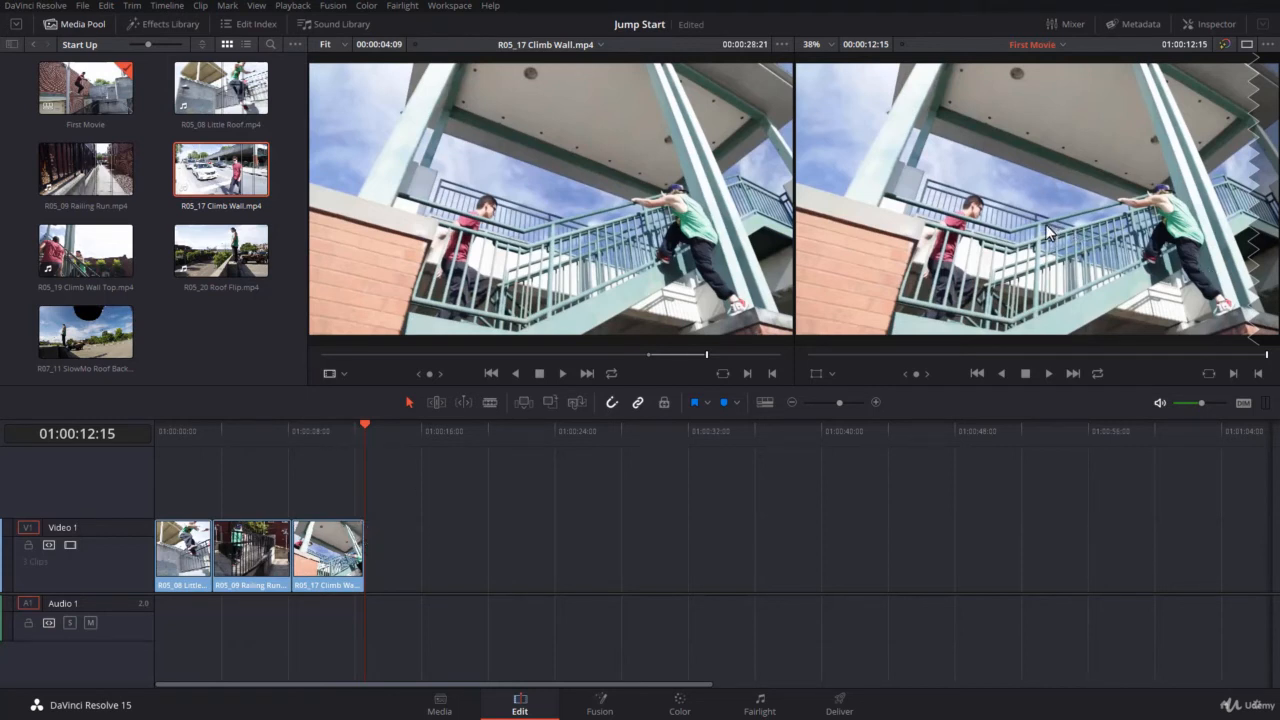
# Step: Mark a 00:00:01:12 section of the Climb Wall Top clip ending at 00:00:15:05 and append only its video to the timeline
pyautogui.doubleClick(110, 260)
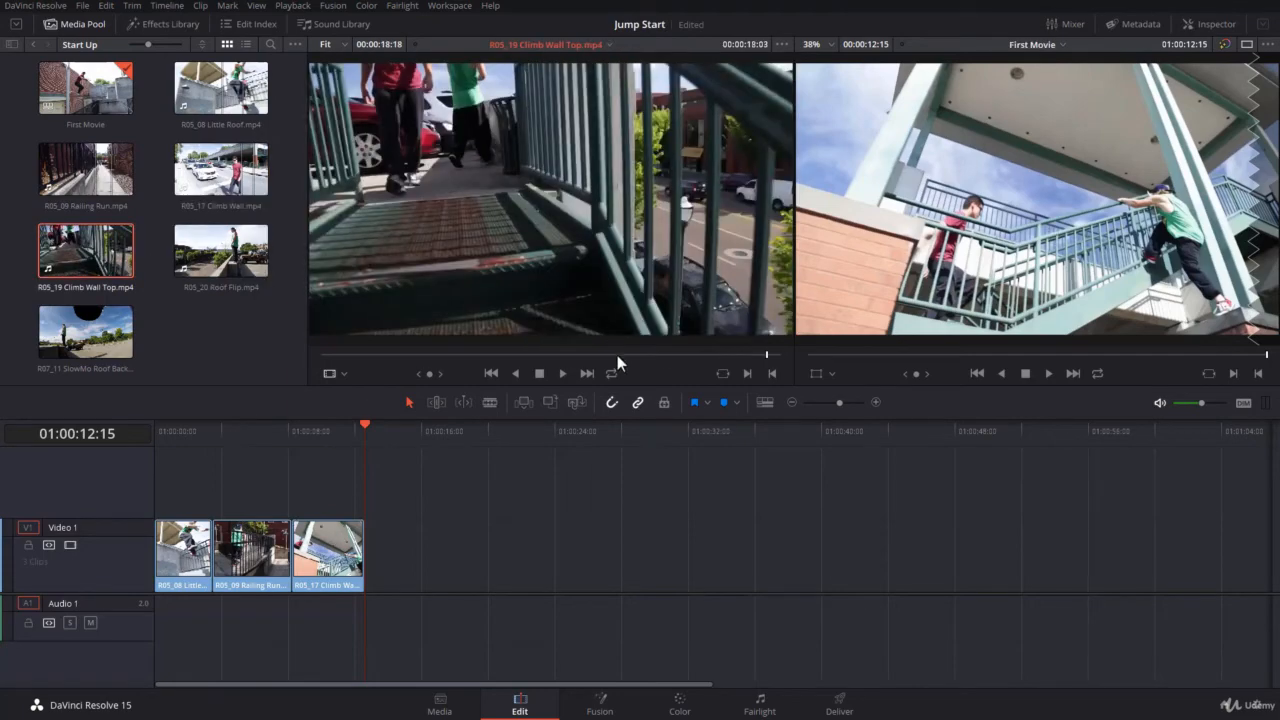
pyautogui.moveTo(617, 355); pyautogui.dragTo(695, 366)
pyautogui.press('i')
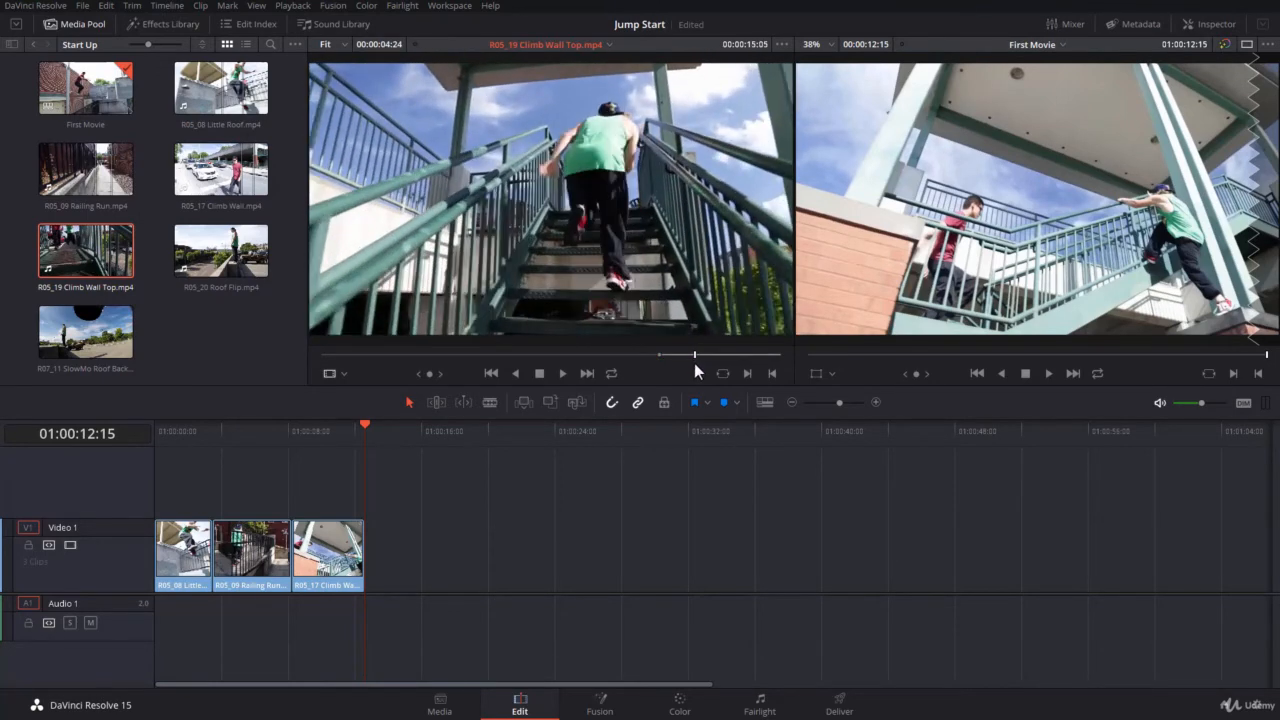
pyautogui.press('o')
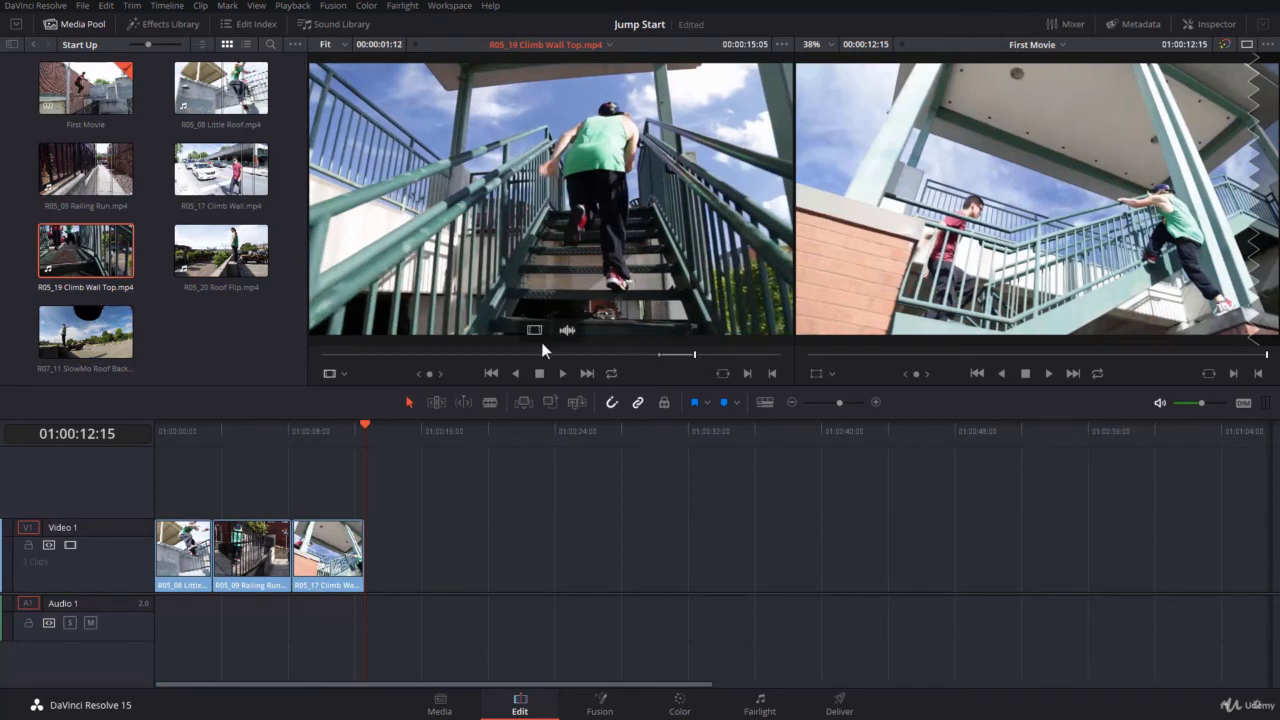
pyautogui.moveTo(534, 331); pyautogui.dragTo(1185, 250)
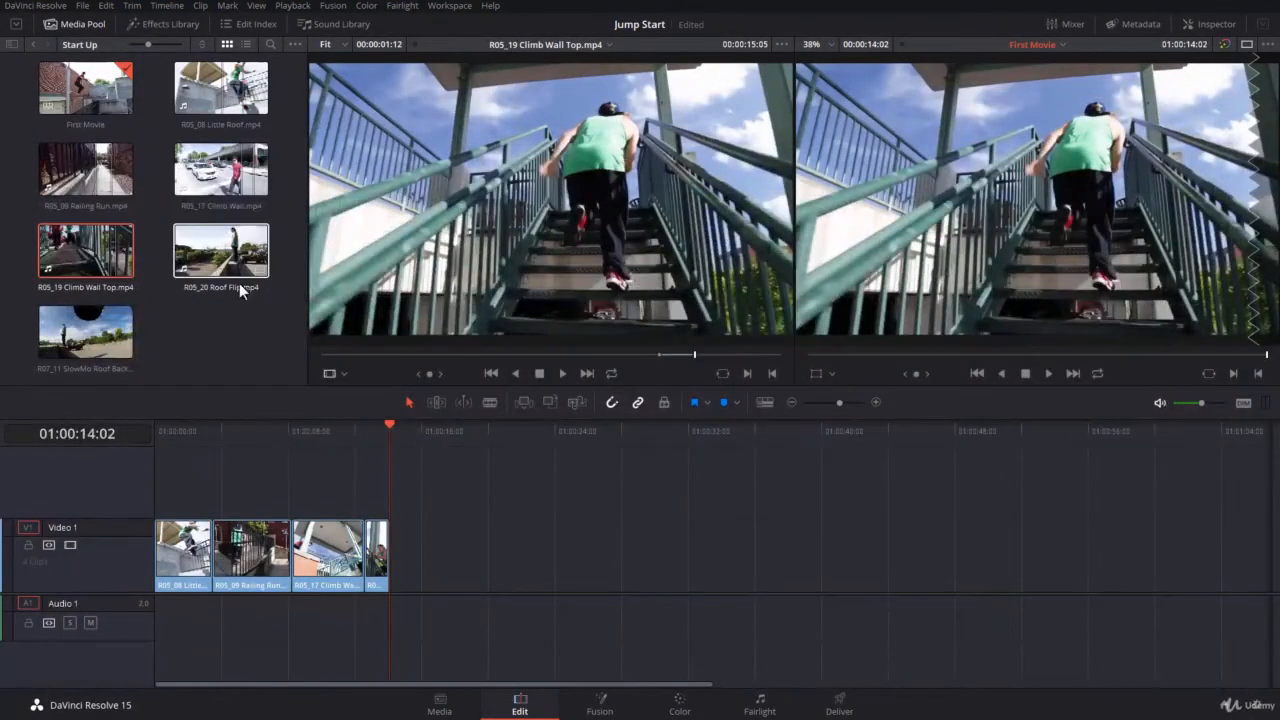
# Step: Preview the Roof Flip clip from near its start and then the SlowMo Roof Backflip clip
pyautogui.doubleClick(210, 260)
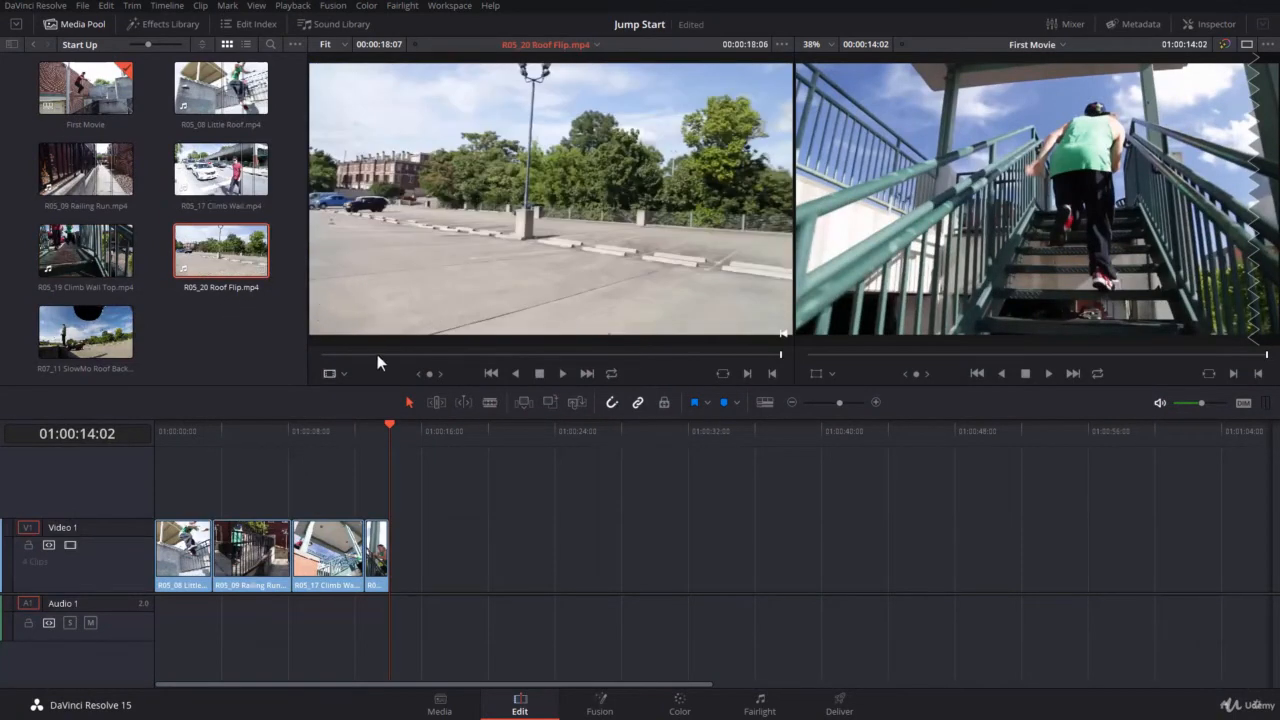
pyautogui.click(377, 355)
pyautogui.press('space')
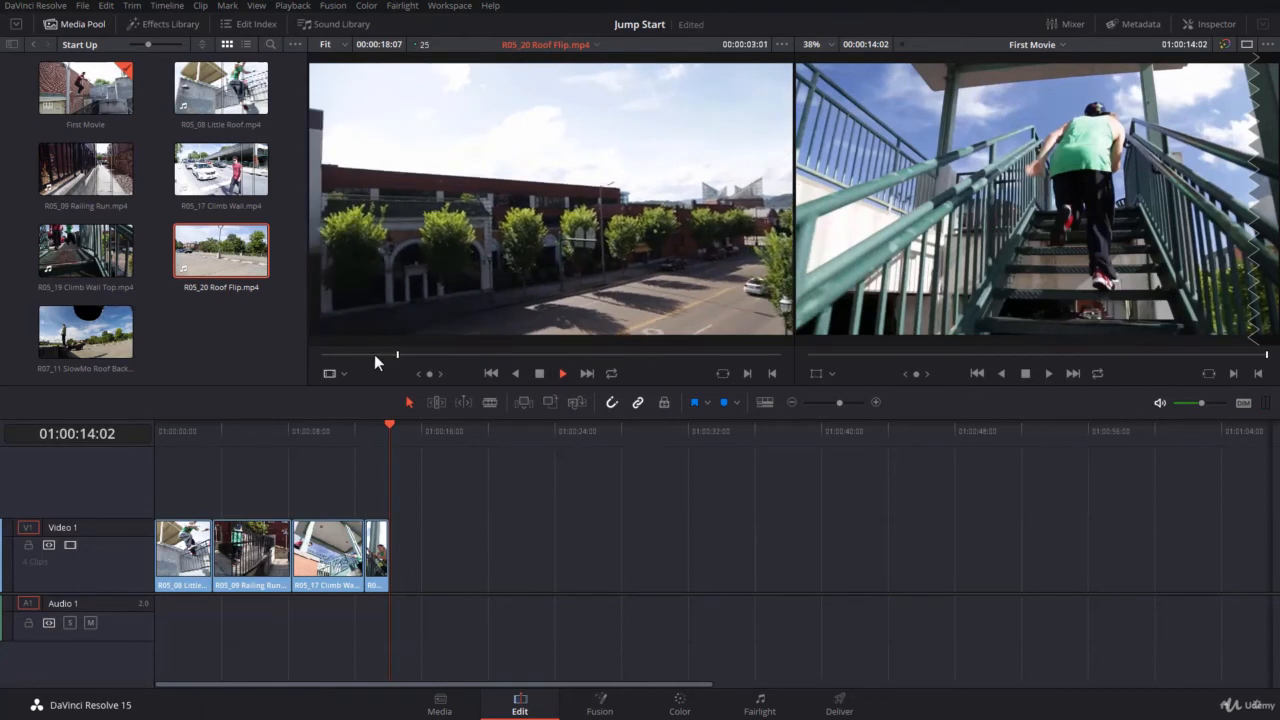
pyautogui.doubleClick(60, 347)
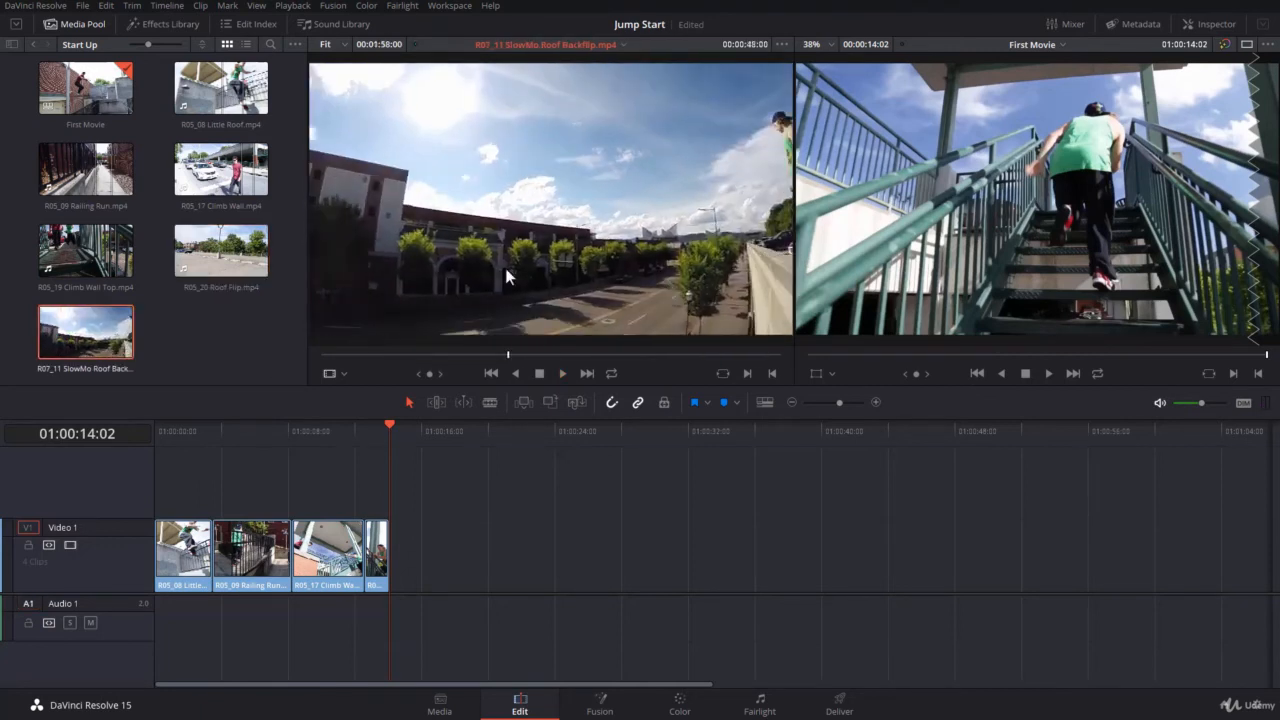
pyautogui.press('space')
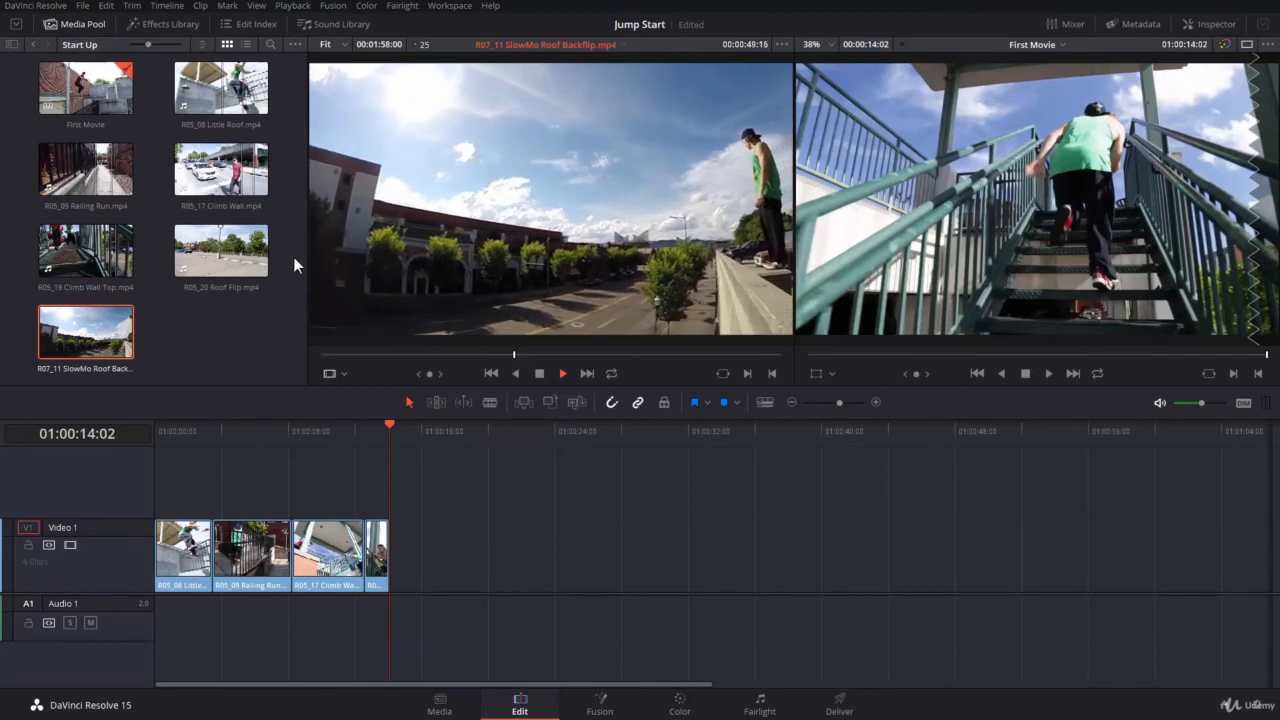
# Step: Reopen the Roof Flip source clip and mark an In point at 00:00:09:10, where the man stands on the wall
pyautogui.doubleClick(233, 262)
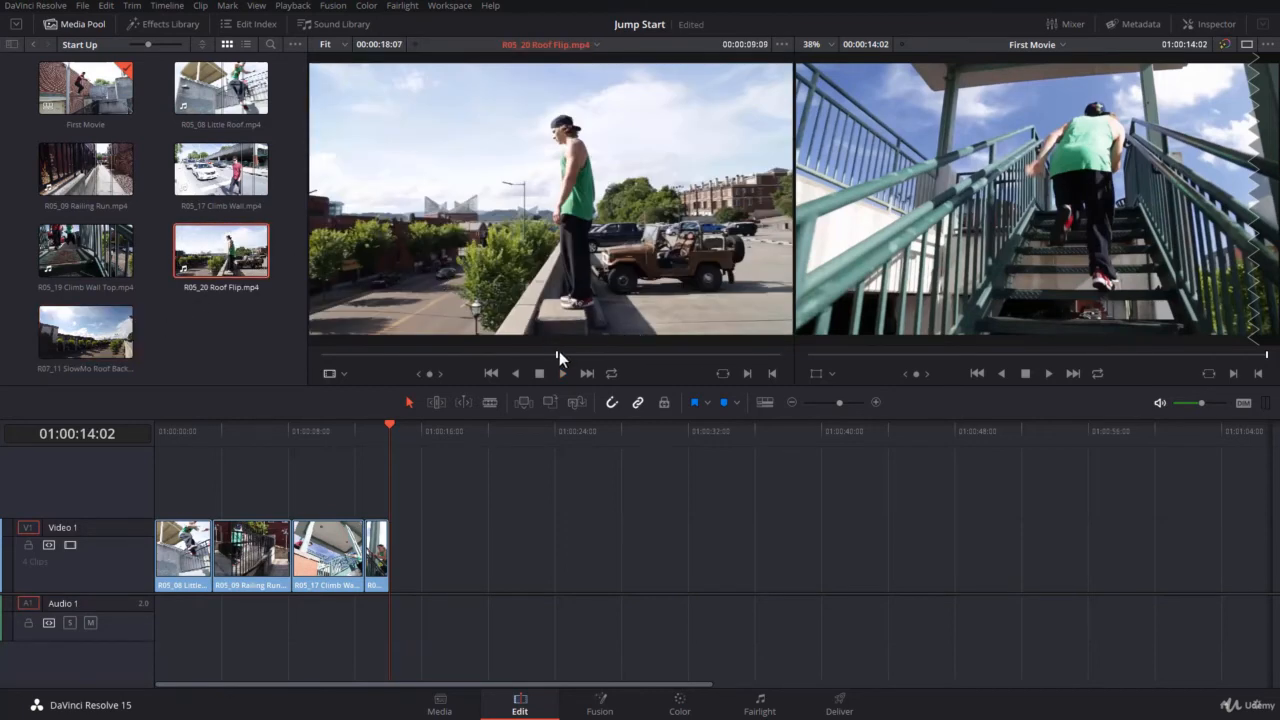
pyautogui.click(557, 353)
pyautogui.moveTo(530, 355); pyautogui.dragTo(558, 369)
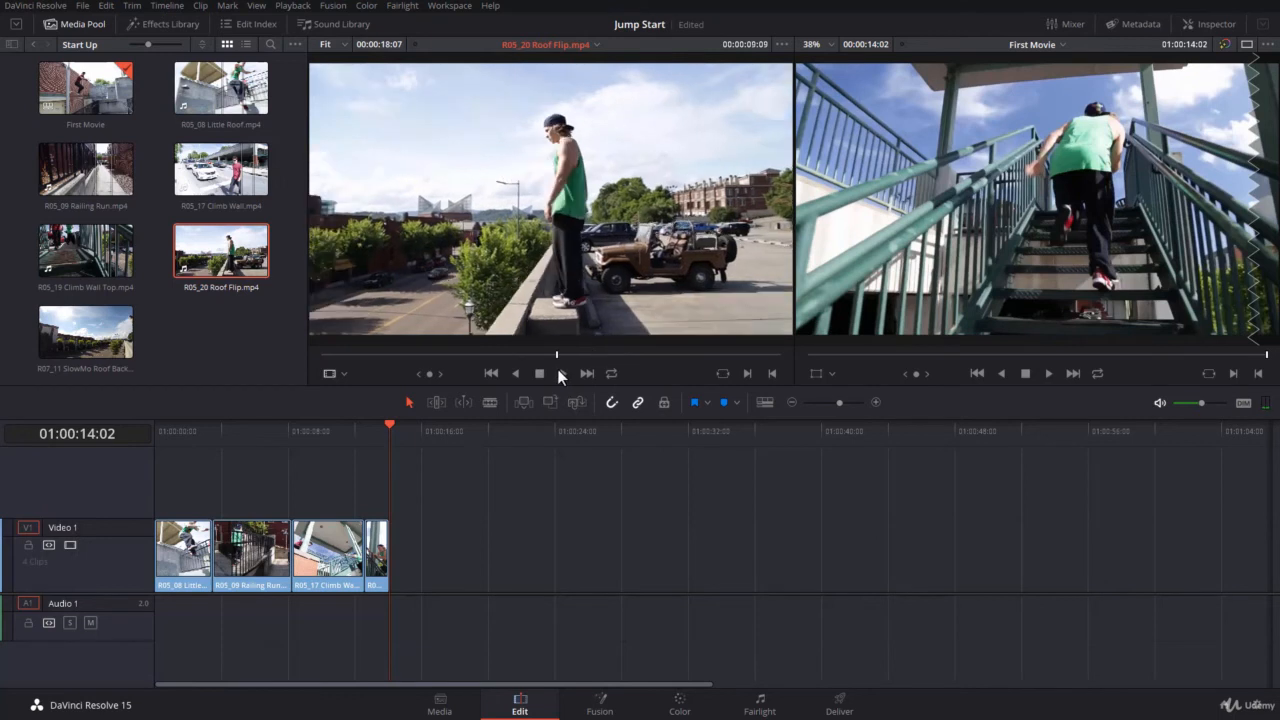
pyautogui.press('i')
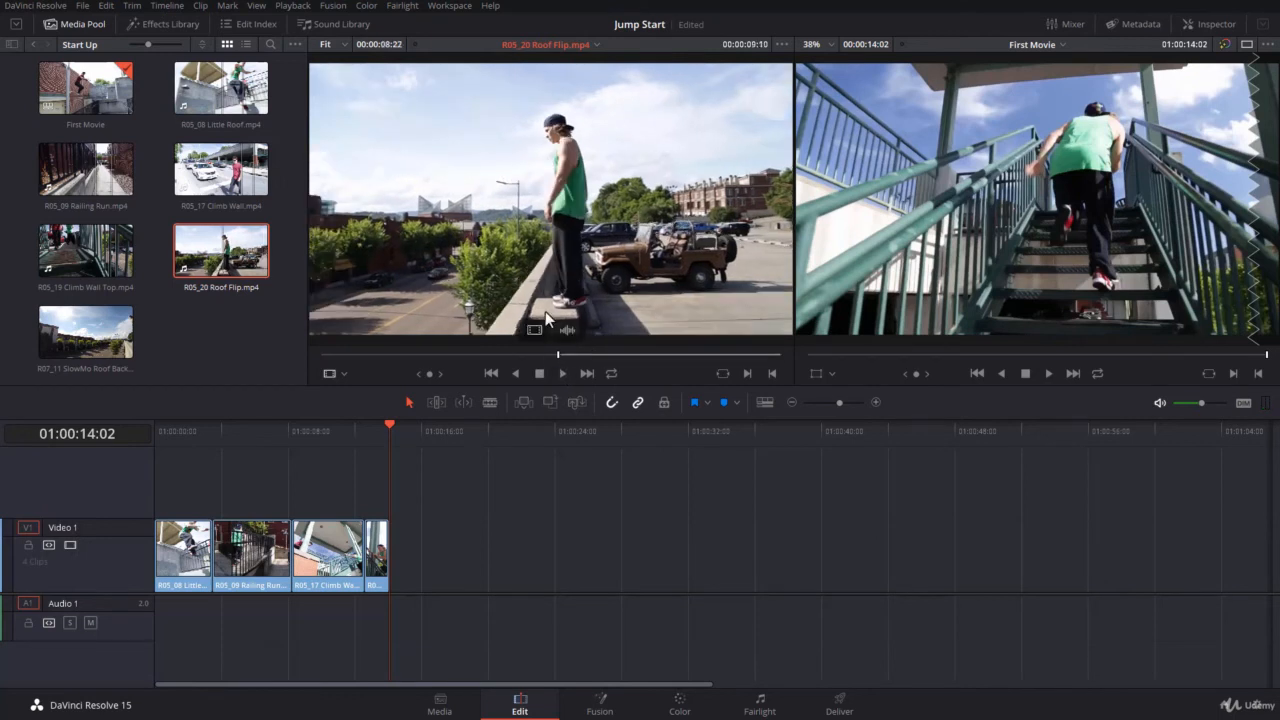
# Step: Mark an Out point at 00:00:09:22 in the Roof Flip clip and append only the video of the marked section to the timeline
pyautogui.press('Right')
pyautogui.press('Right')
pyautogui.press('Right')
pyautogui.press('Right')
pyautogui.press('Right')
pyautogui.press('Right')
pyautogui.press('Right')
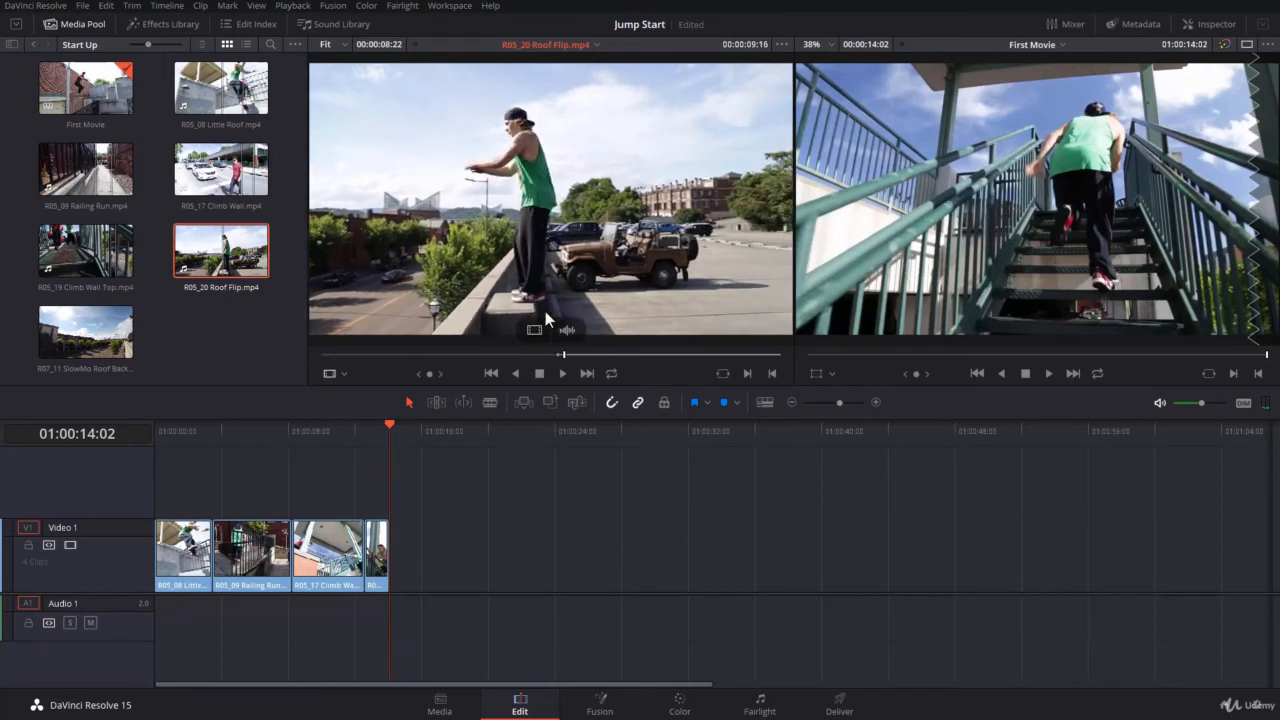
pyautogui.press('Right')
pyautogui.press('Right')
pyautogui.press('Right')
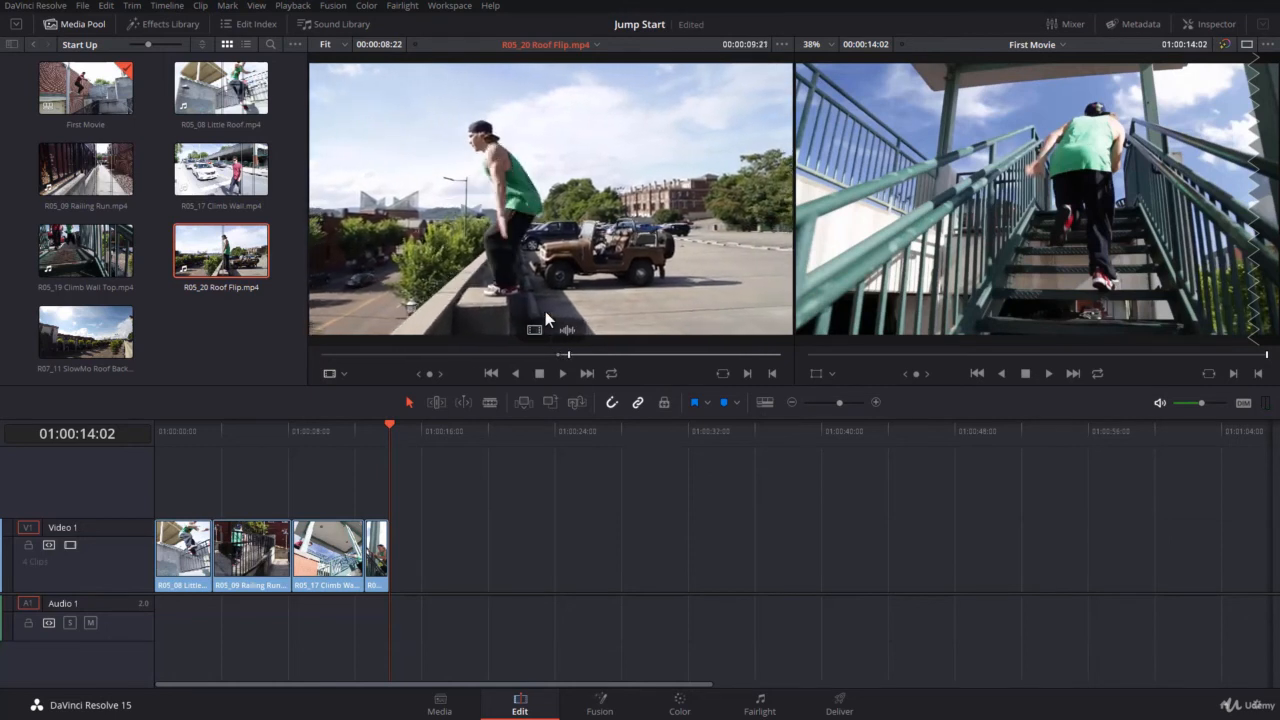
pyautogui.press('Right')
pyautogui.press('Right')
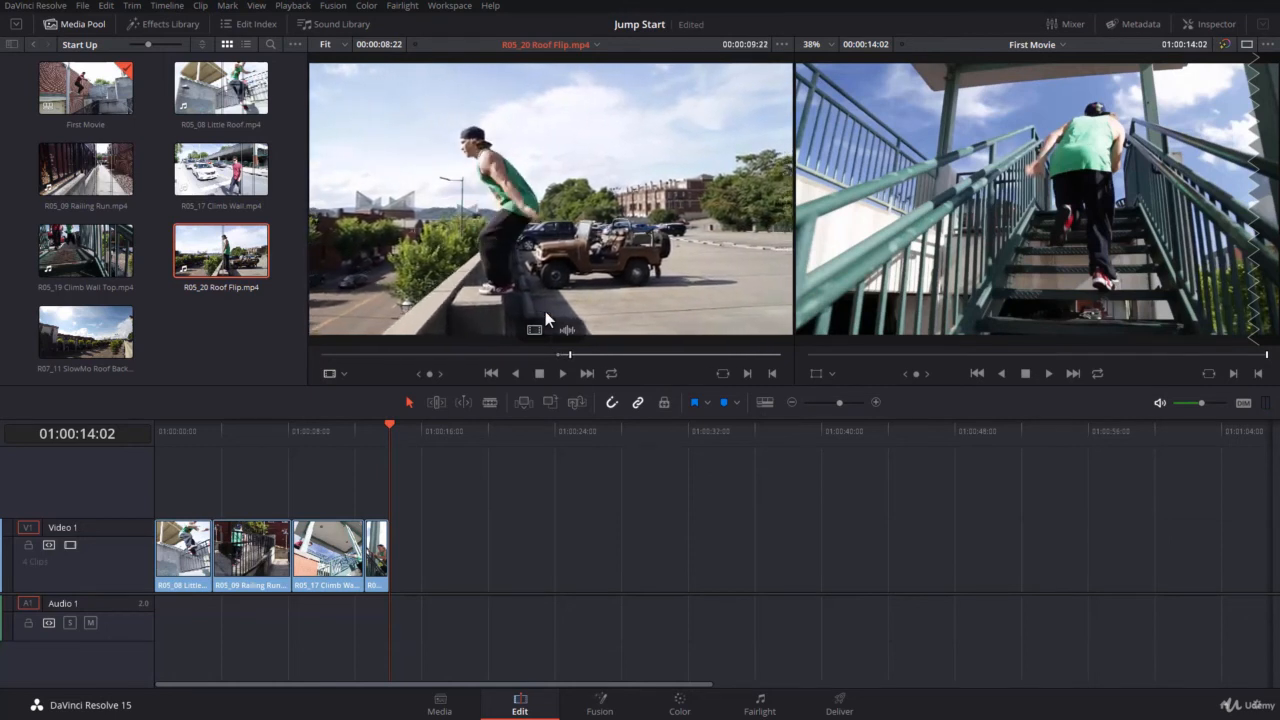
pyautogui.press('i')
pyautogui.moveTo(518, 331); pyautogui.dragTo(1268, 261)
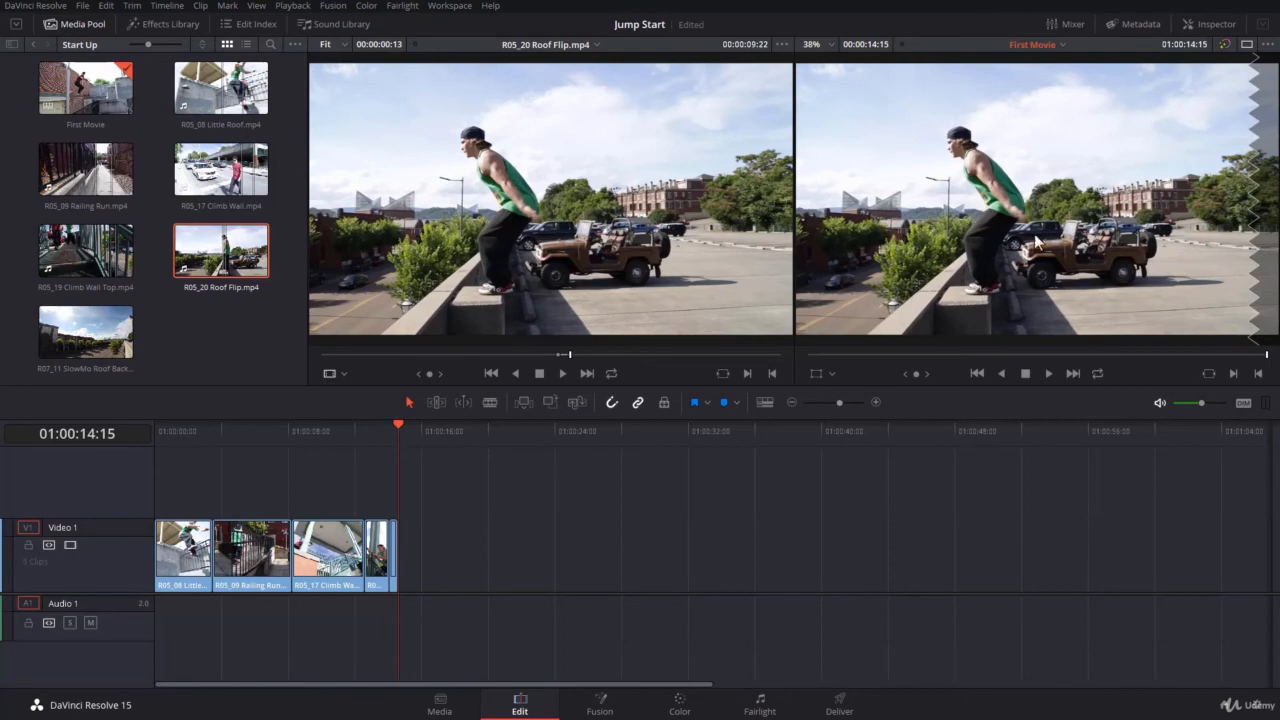
# Step: Open the SlowMo Roof Backflip source clip and mark an In point at 00:00:59:19, before the man jumps off the wall
pyautogui.doubleClick(97, 338)
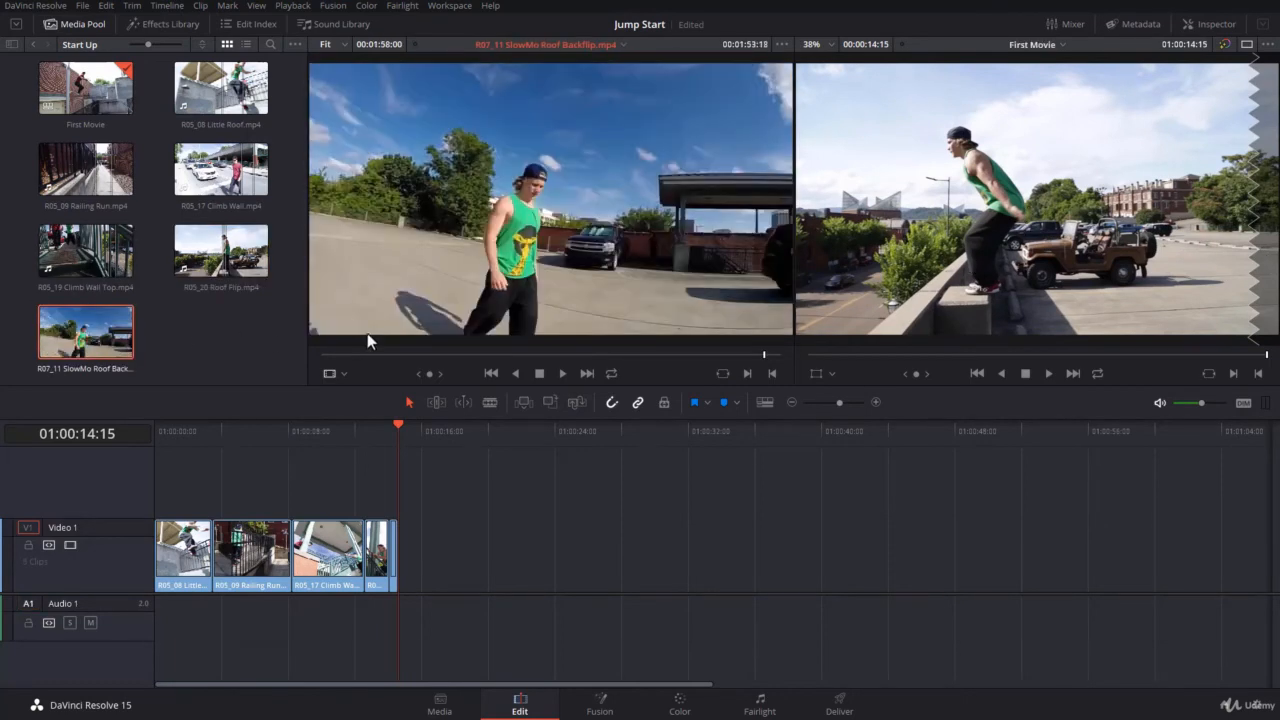
pyautogui.moveTo(531, 360); pyautogui.dragTo(559, 362)
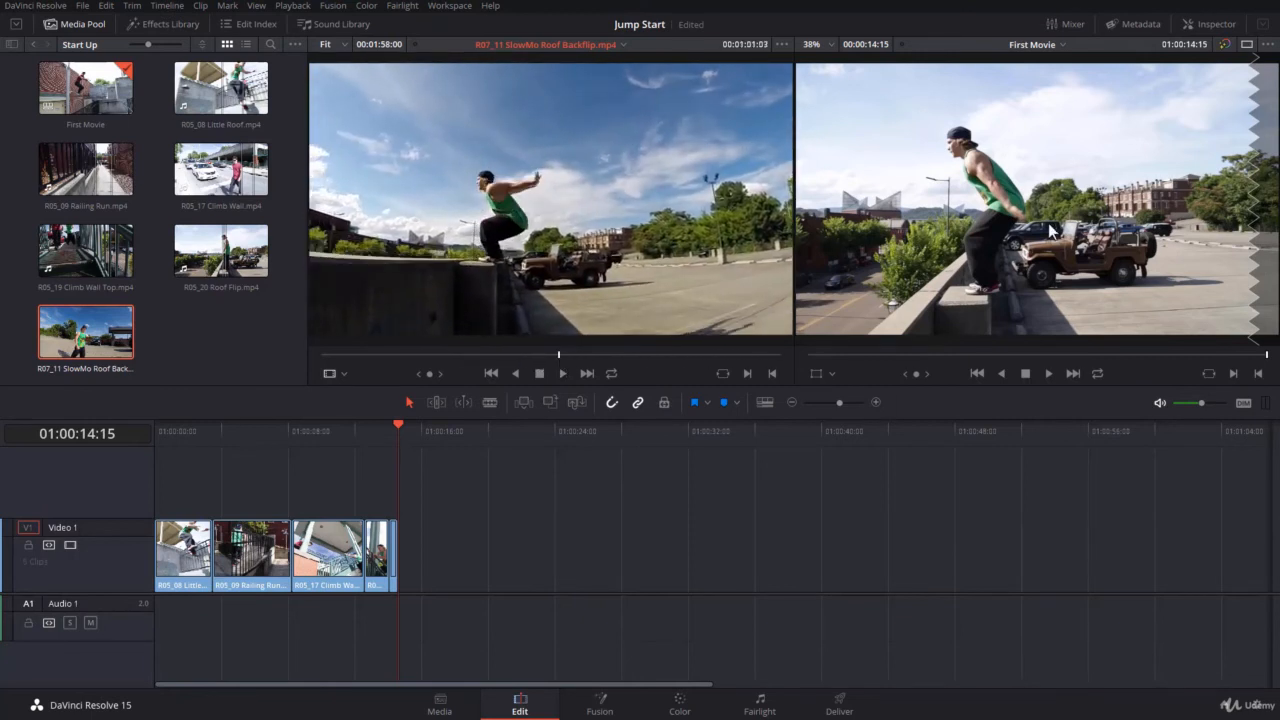
pyautogui.moveTo(559, 360); pyautogui.dragTo(554, 360)
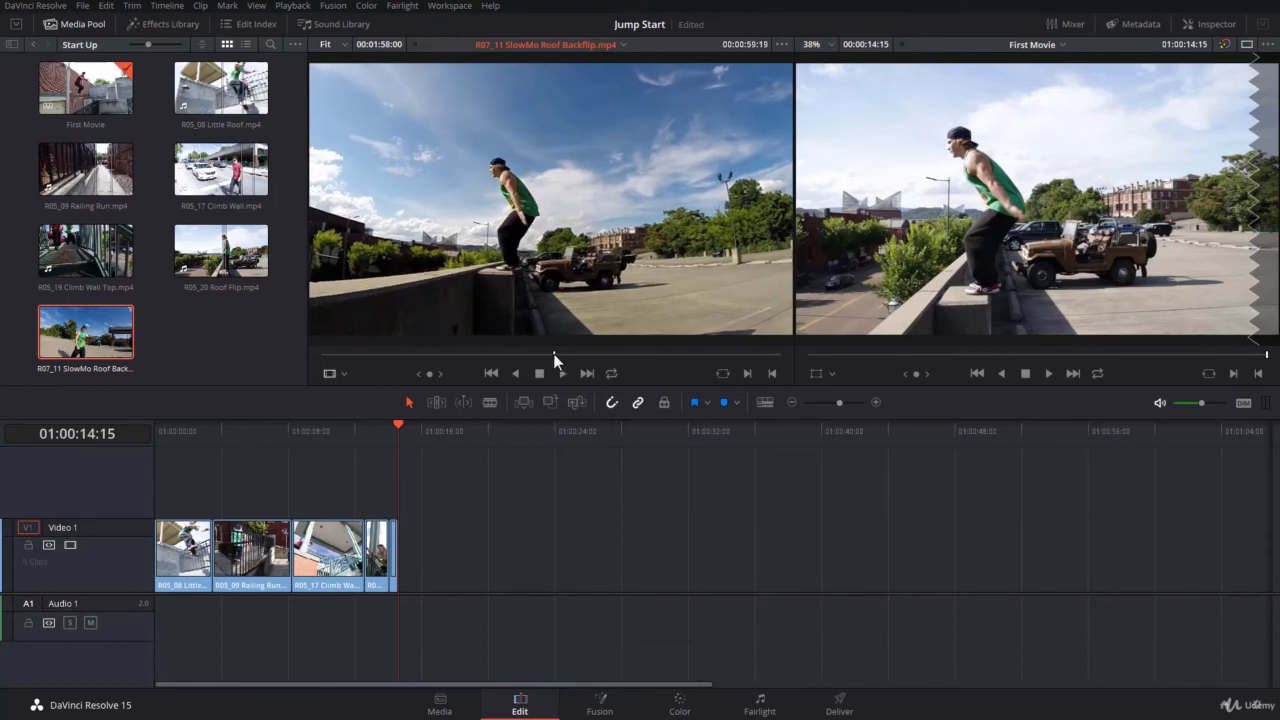
pyautogui.press('i')
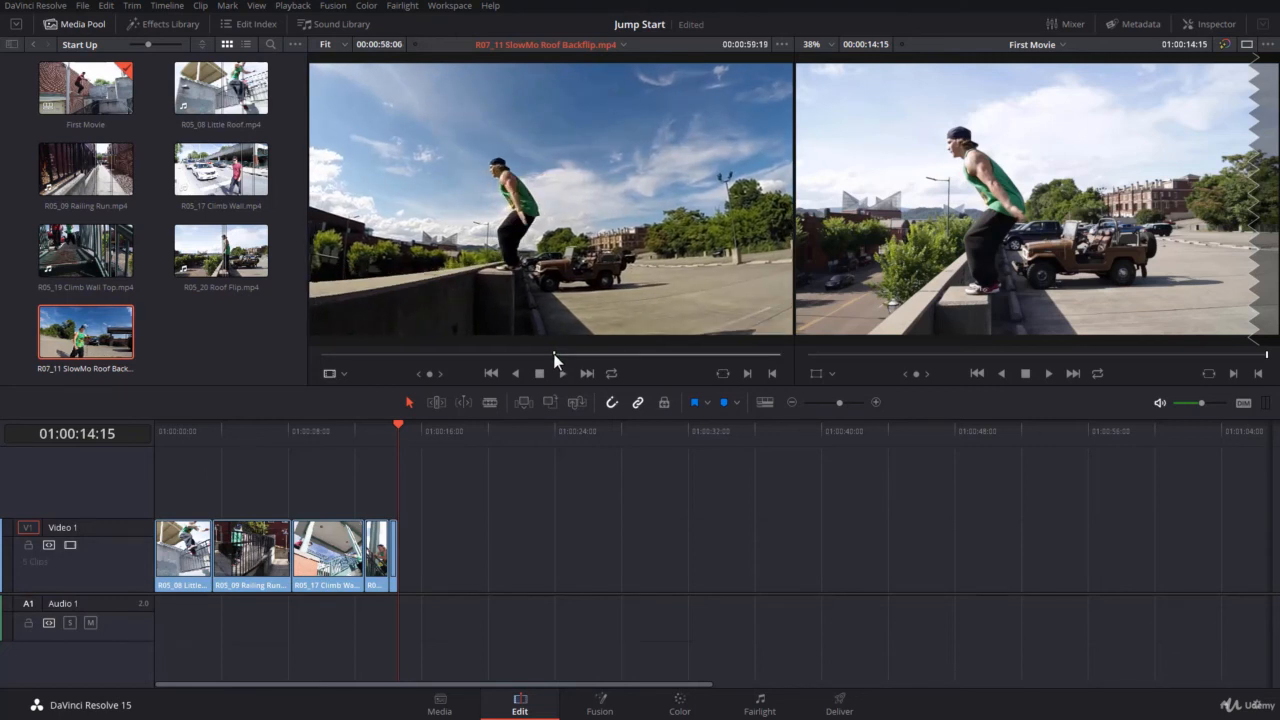
# Step: Mark an Out point at 00:01:07:07 on the landing in the SlowMo Roof Backflip clip and append only its video to the timeline
pyautogui.moveTo(554, 360); pyautogui.dragTo(583, 362)
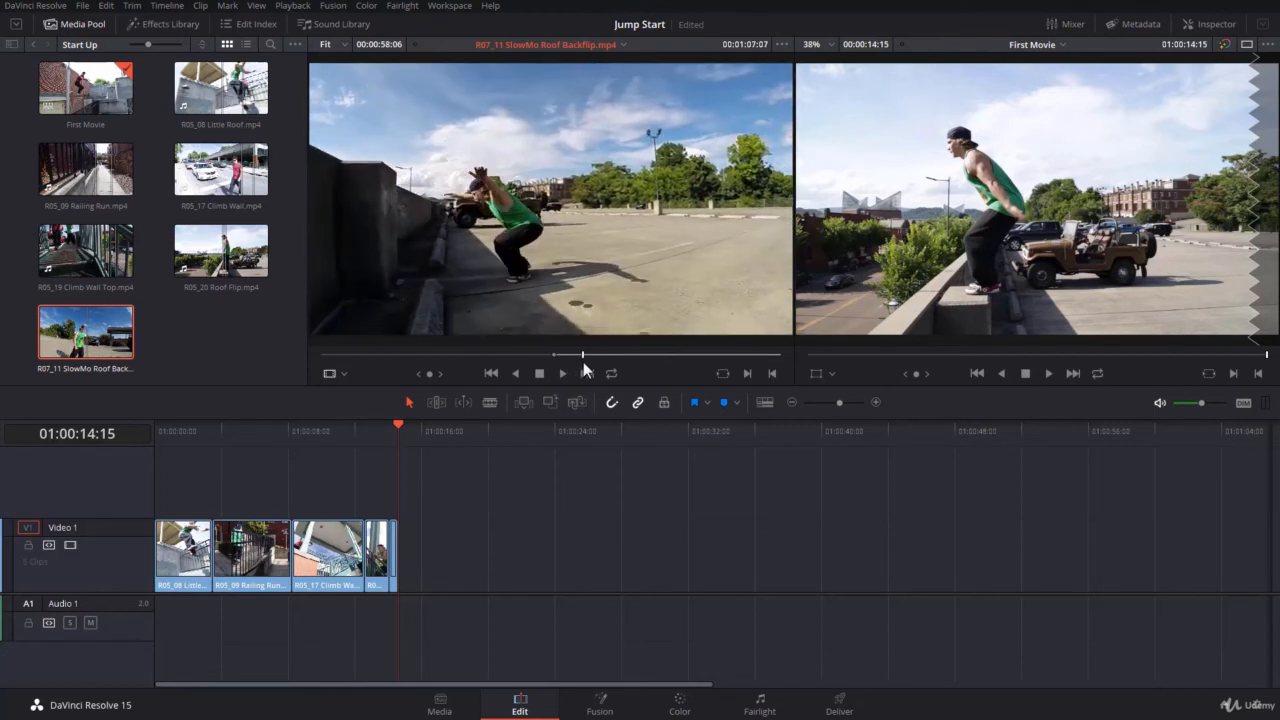
pyautogui.press('o')
pyautogui.moveTo(557, 283); pyautogui.dragTo(544, 301)
pyautogui.click(53, 275)
pyautogui.moveTo(513, 234); pyautogui.dragTo(1200, 254)
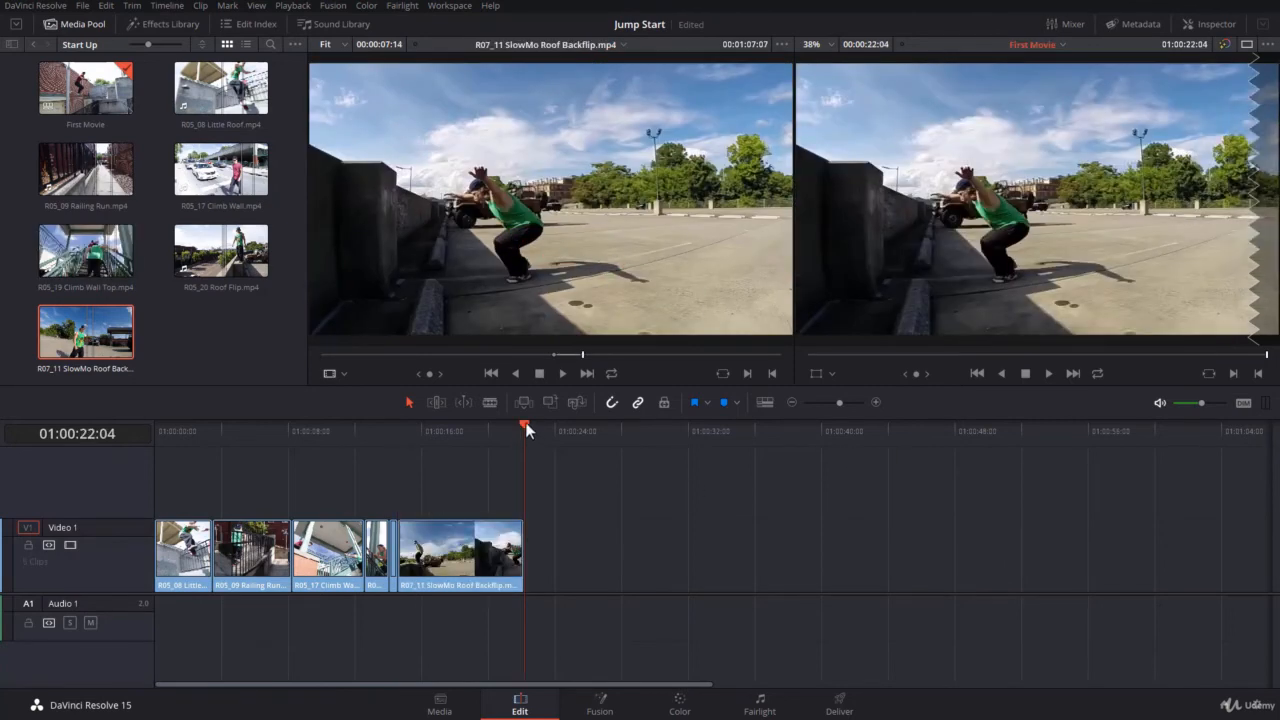
# Step: Play the First Movie timeline from its beginning to review the assembled clips
pyautogui.press('Home')
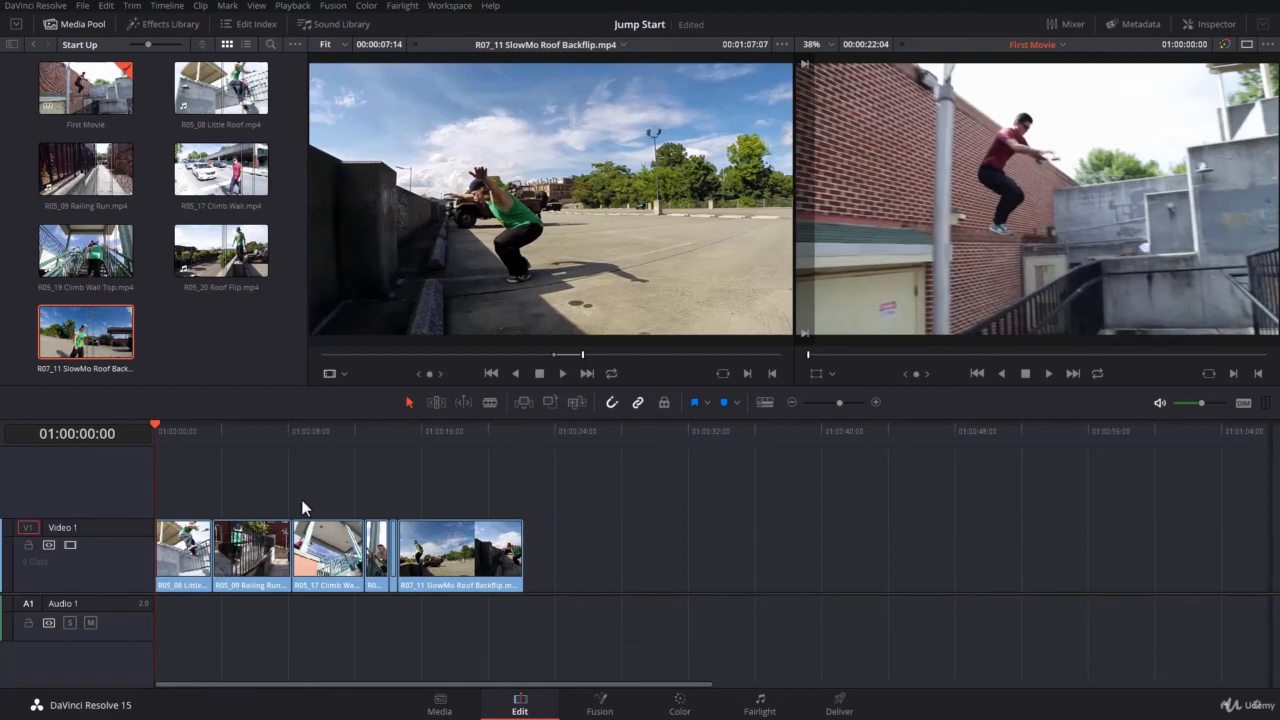
pyautogui.press('space')
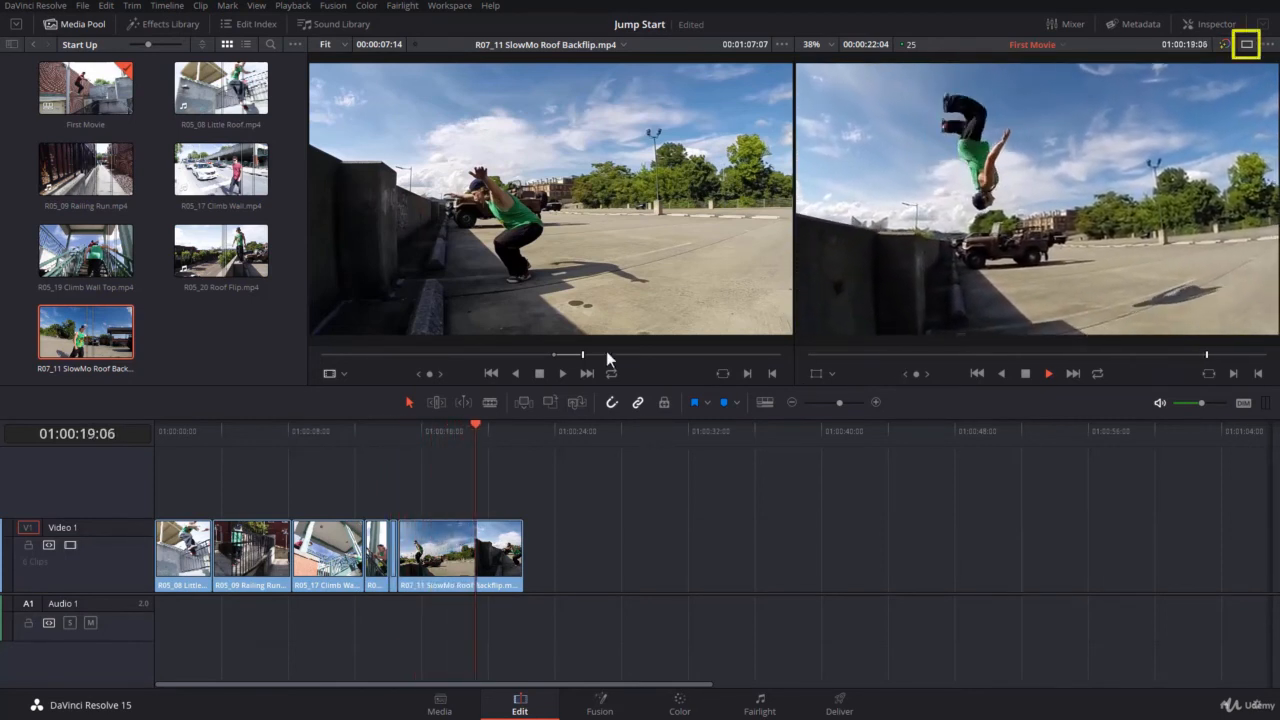
# Step: Replay the whole timeline from its start in single-viewer mode, then restore the dual-viewer layout
pyautogui.moveTo(485, 428); pyautogui.dragTo(120, 497)
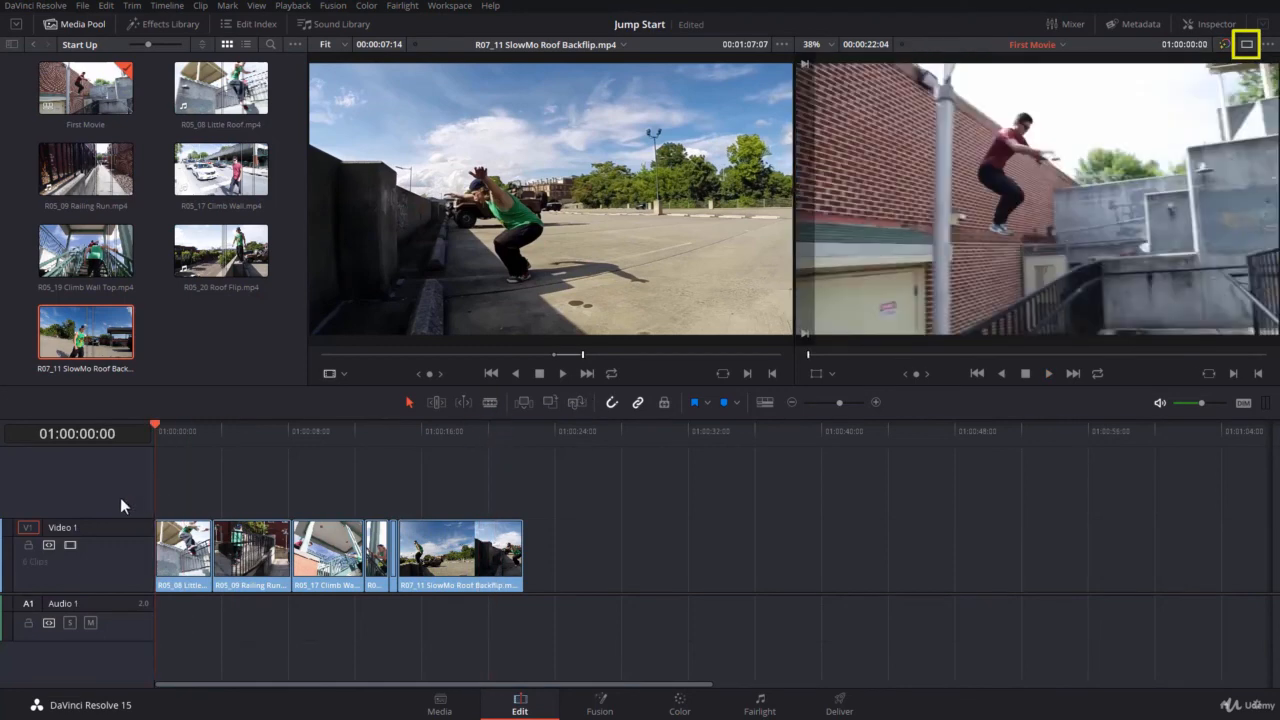
pyautogui.click(1247, 46)
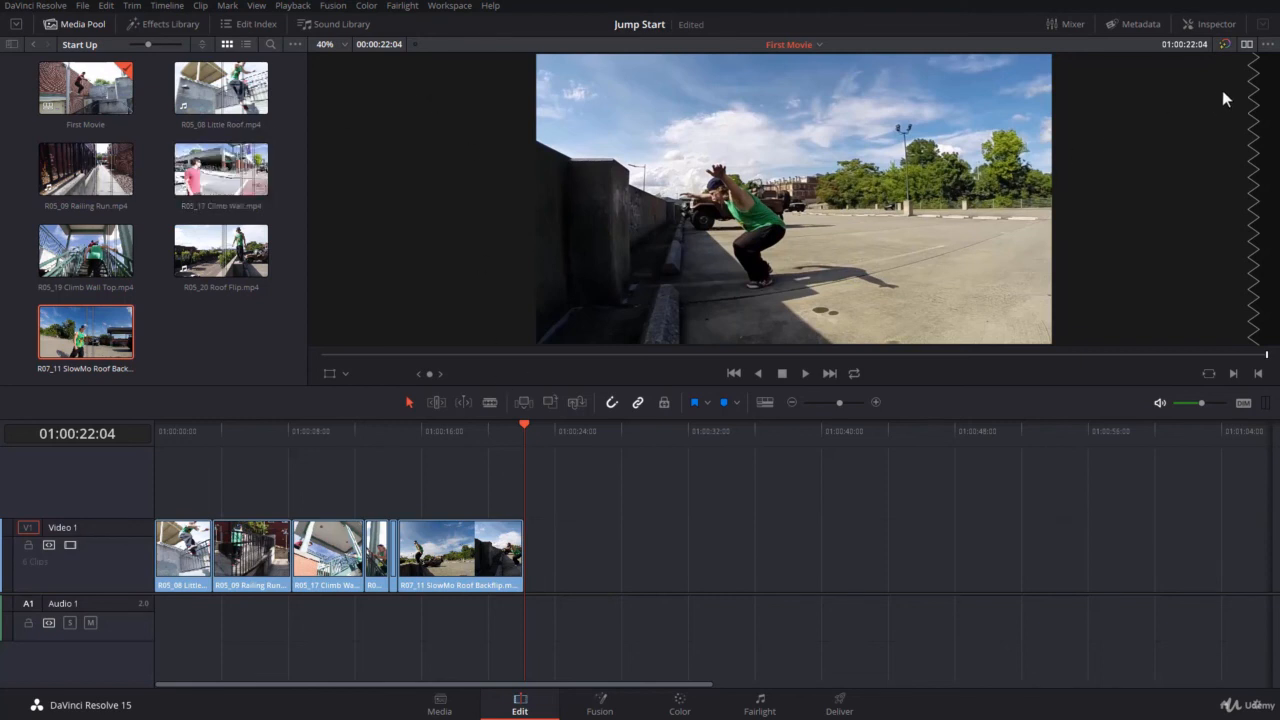
pyautogui.click(1247, 46)
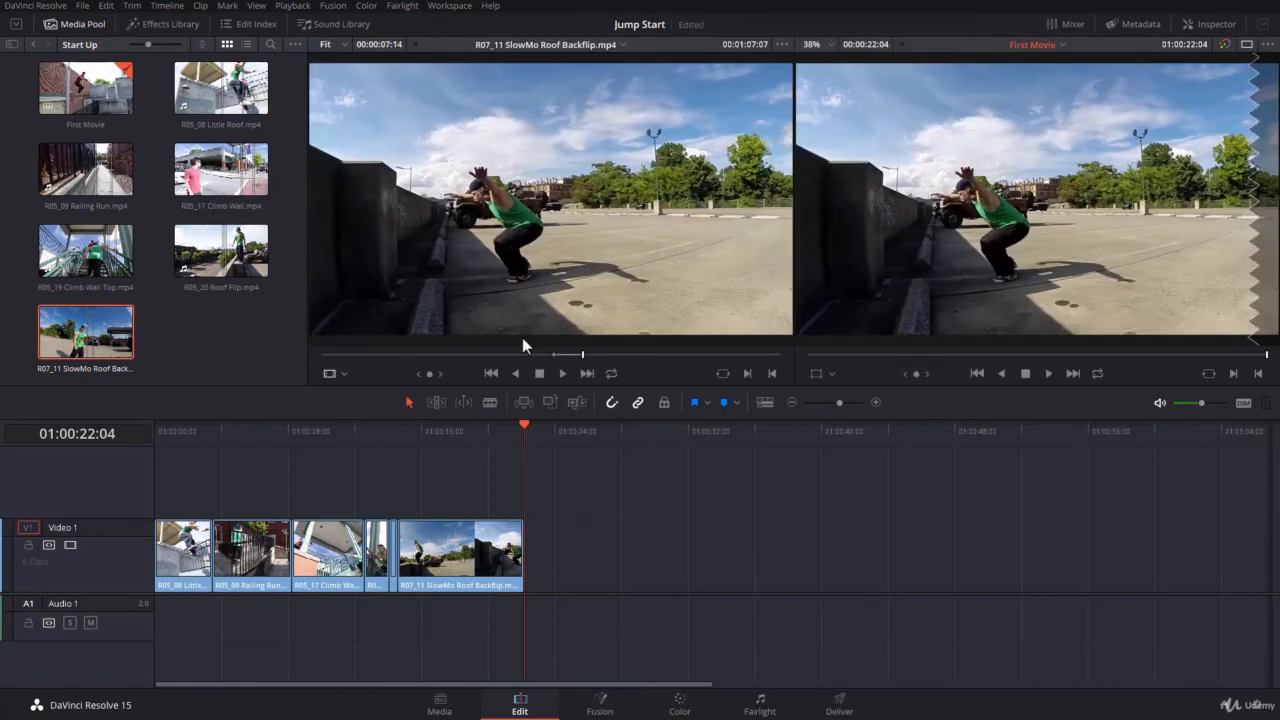